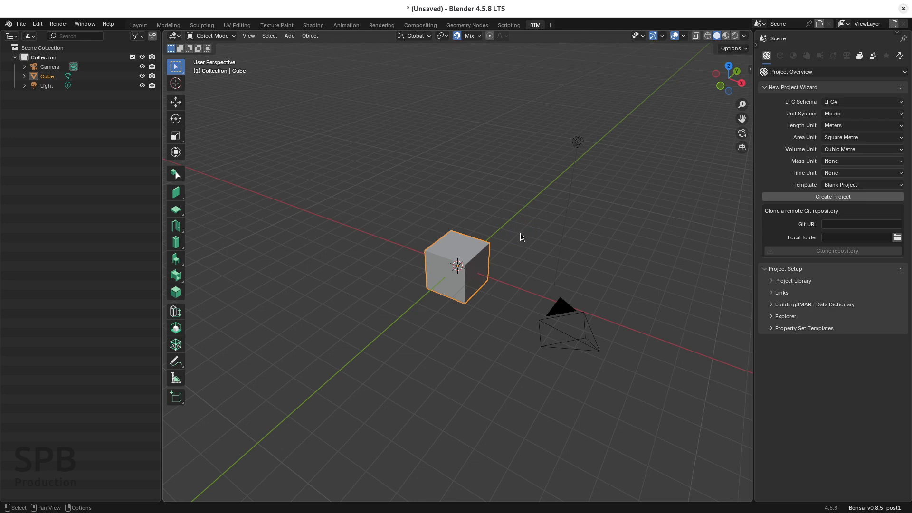
Create a blank IFC4 project with metric units, using metres, square metres and cubic metres.
{"action": "left_click", "coordinate": [870, 502]}
{"action": "left_click", "coordinate": [835, 199]}
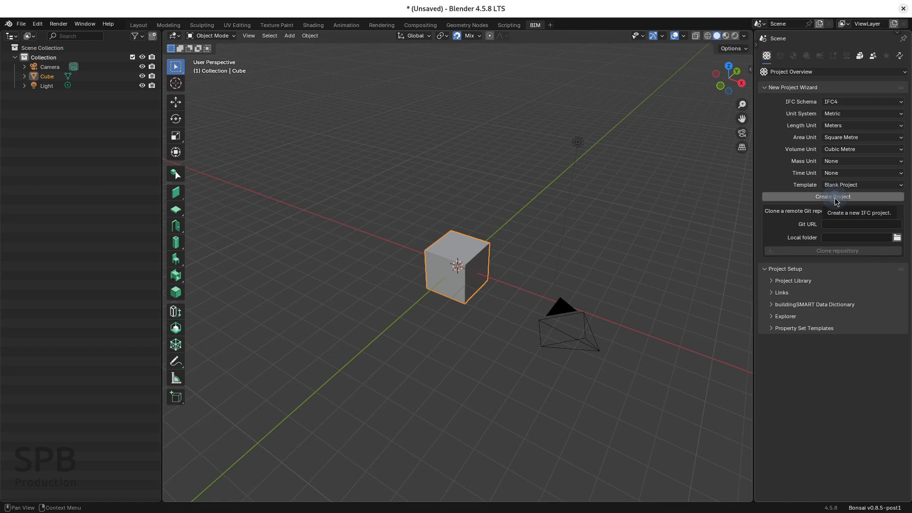
{"action": "left_click", "coordinate": [842, 114]}
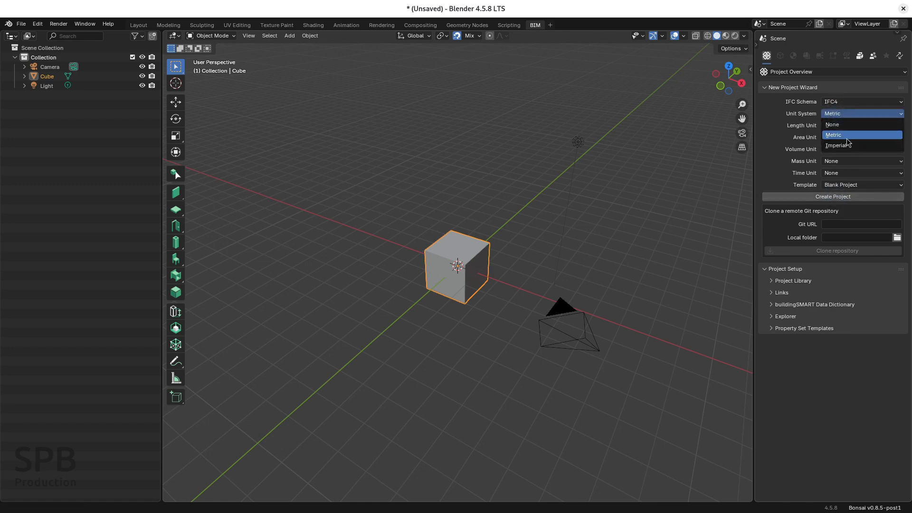
{"action": "left_click", "coordinate": [810, 126]}
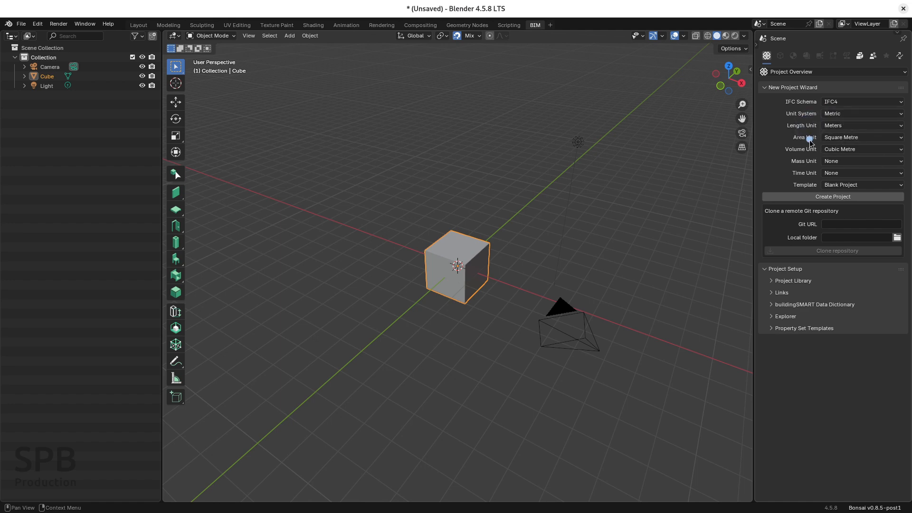
{"action": "left_click", "coordinate": [809, 139]}
{"action": "left_click", "coordinate": [833, 197]}
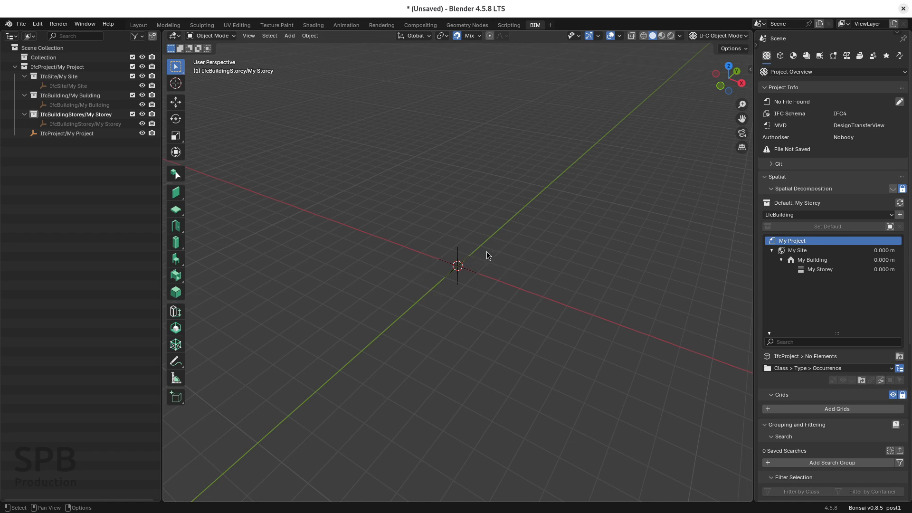
Save the new IFC project in the home folder as tesst.ifc.
{"action": "left_click", "coordinate": [21, 24]}
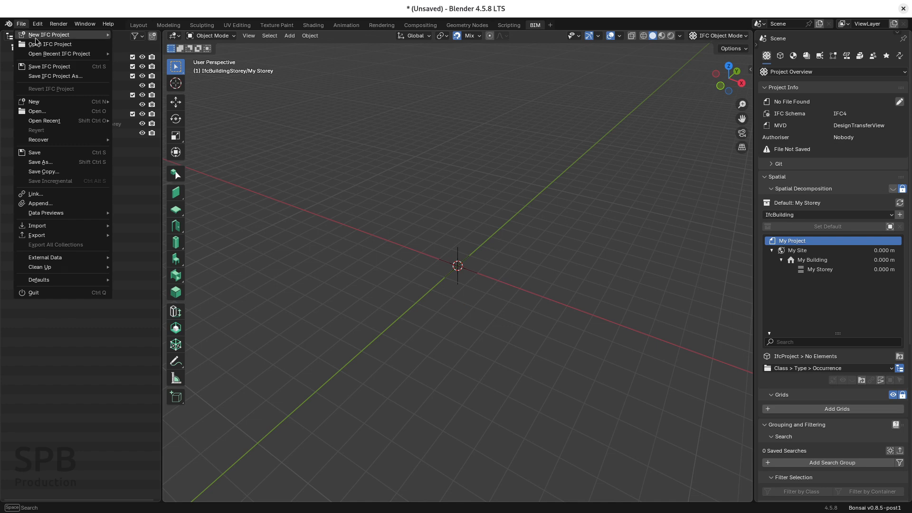
{"action": "left_click", "coordinate": [49, 66]}
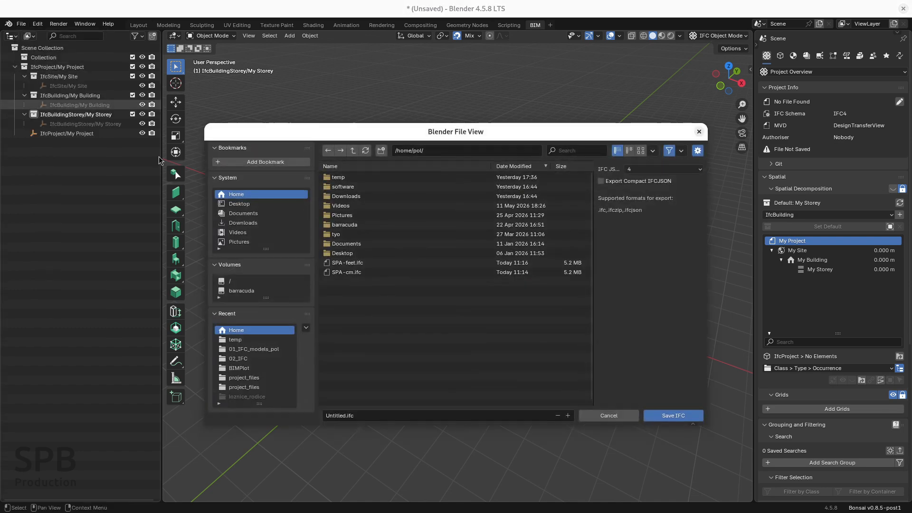
{"action": "left_click", "coordinate": [336, 417]}
{"action": "type", "text": "tess"}
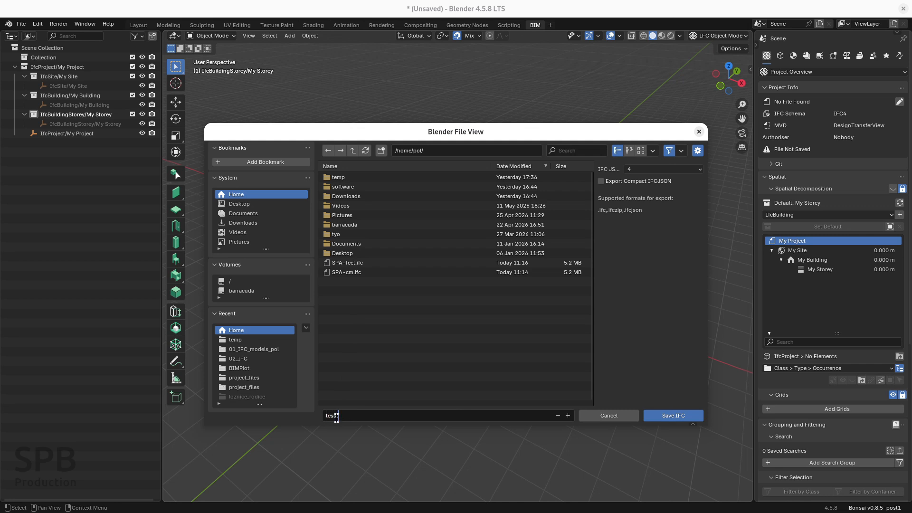
{"action": "type", "text": "t"}
{"action": "key", "text": "Return"}
{"action": "left_click", "coordinate": [659, 416]}
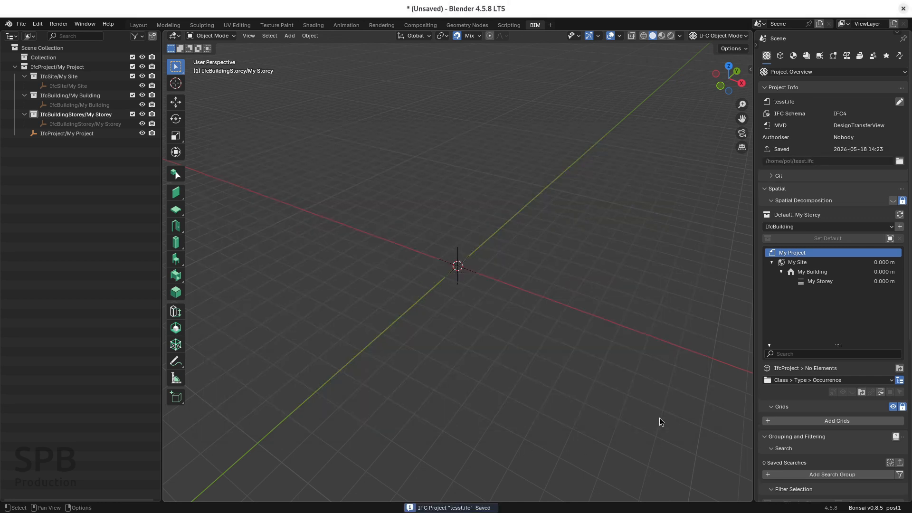
Create an unnamed wall type and draw a 4 m long, 3 m high wall from the origin along the X axis.
{"action": "left_click", "coordinate": [179, 194]}
{"action": "left_click", "coordinate": [336, 49]}
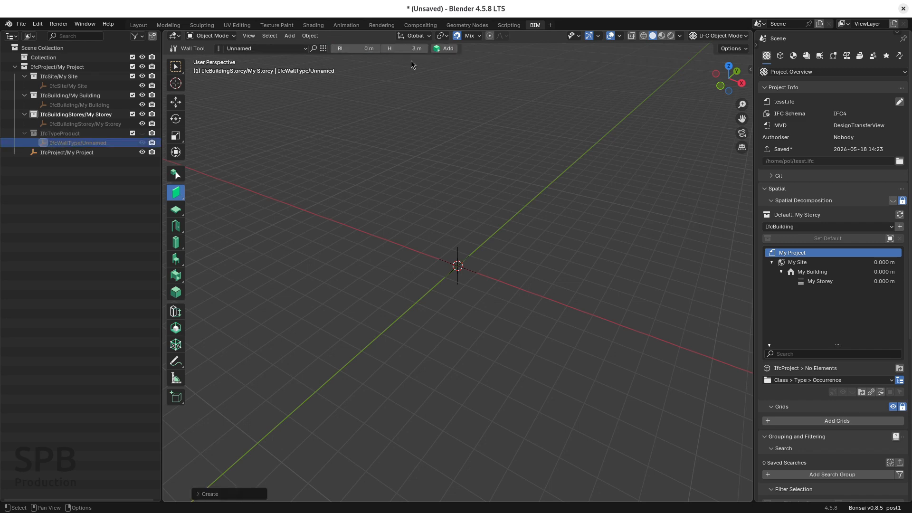
{"action": "left_click", "coordinate": [444, 48]}
{"action": "left_click", "coordinate": [457, 266]}
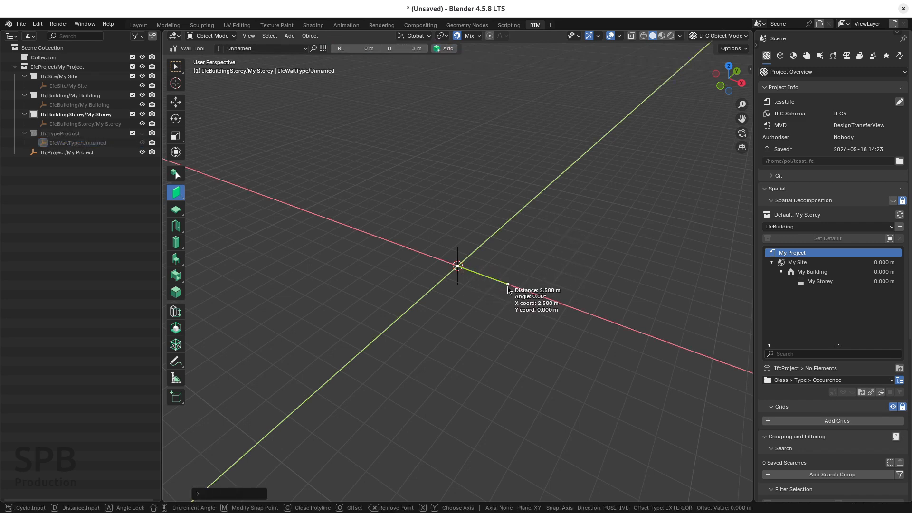
{"action": "type", "text": "4"}
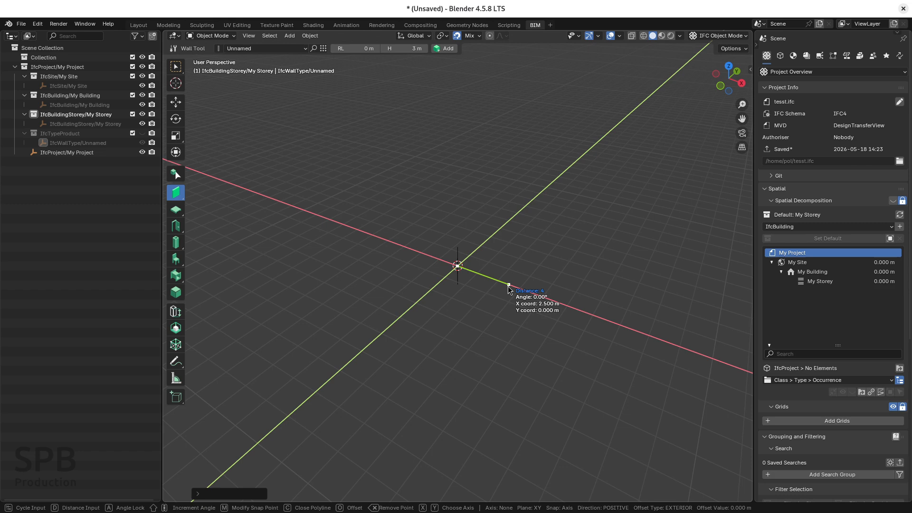
{"action": "key", "text": "Return"}
{"action": "key", "text": "Return"}
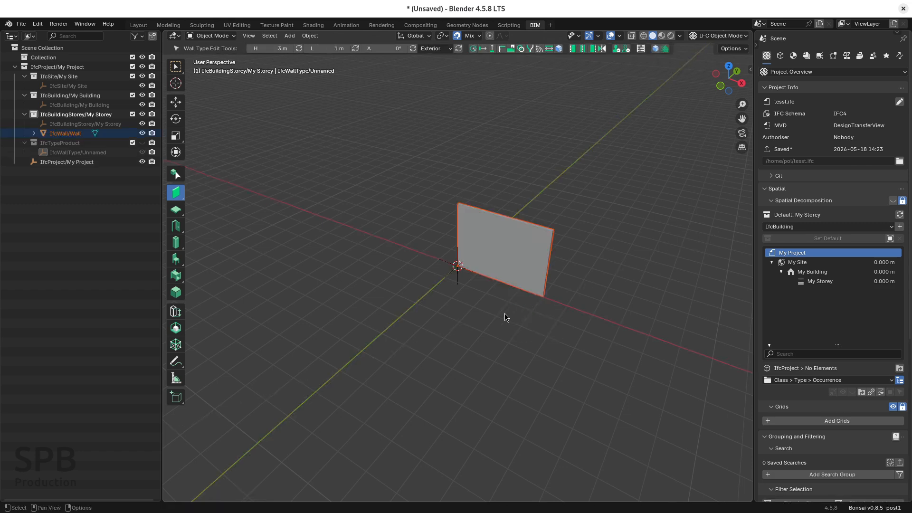
Measure the length of the wall's top edge.
{"action": "left_click", "coordinate": [175, 379]}
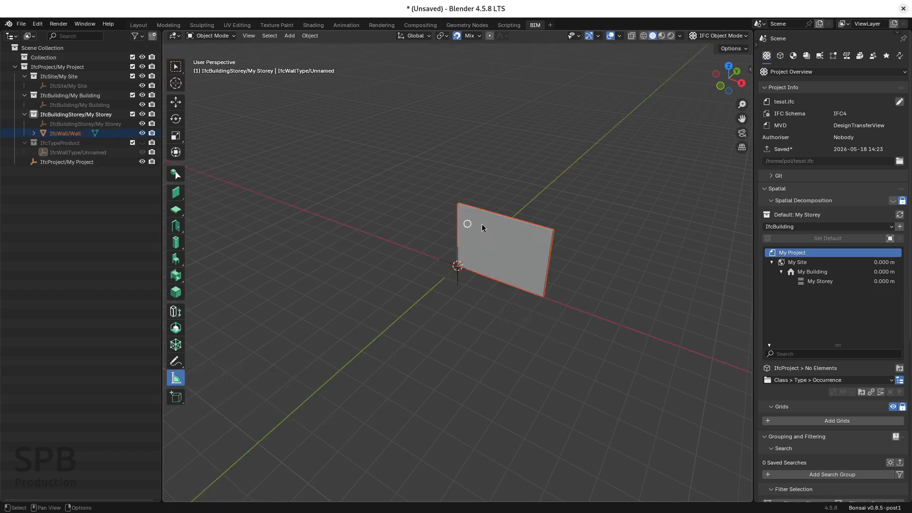
{"action": "scroll", "coordinate": [529, 221], "scroll_direction": "up", "scroll_amount": 1}
{"action": "scroll", "coordinate": [530, 220], "scroll_direction": "up", "scroll_amount": 3}
{"action": "left_click_drag", "start_coordinate": [358, 184], "coordinate": [594, 252]}
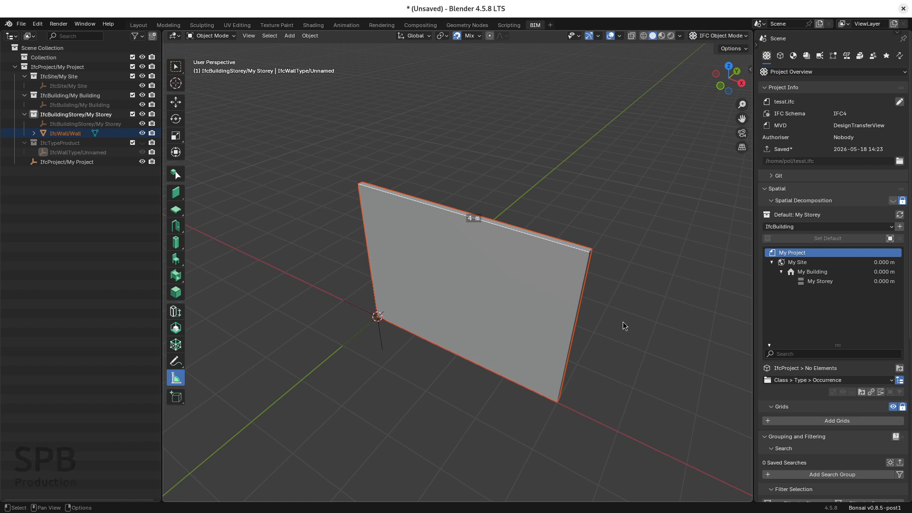
Display the project's assigned geometry units and compare the length unit with the unit of the wall measurement.
{"action": "left_click", "coordinate": [766, 56]}
{"action": "left_click_drag", "start_coordinate": [755, 203], "coordinate": [638, 204]}
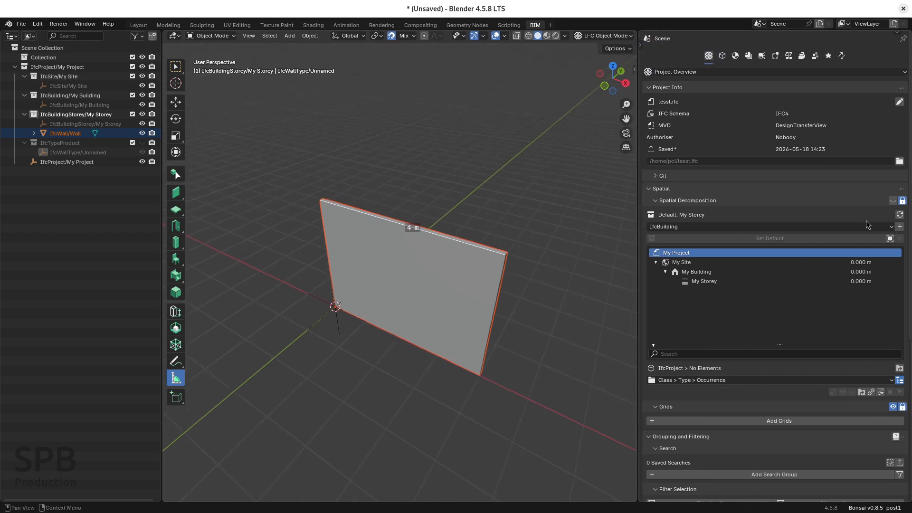
{"action": "scroll", "coordinate": [774, 266], "scroll_direction": "down", "scroll_amount": 10}
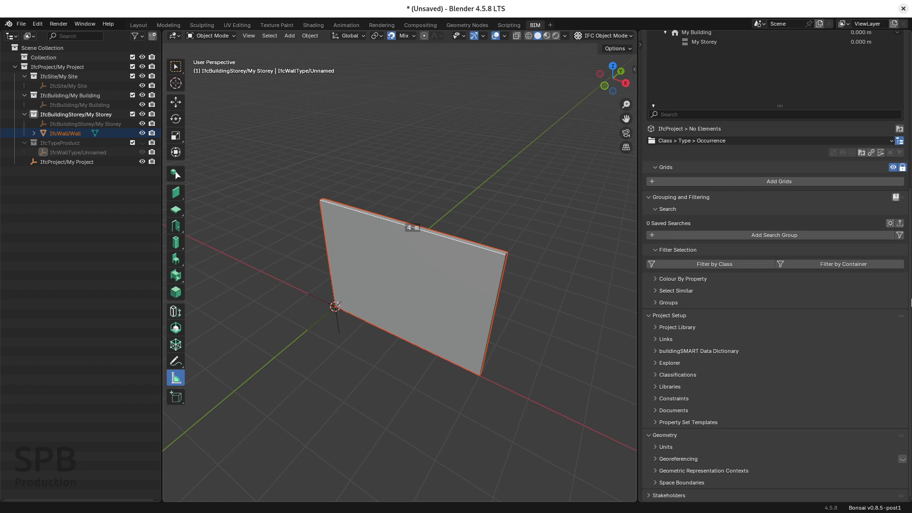
{"action": "left_click", "coordinate": [657, 447]}
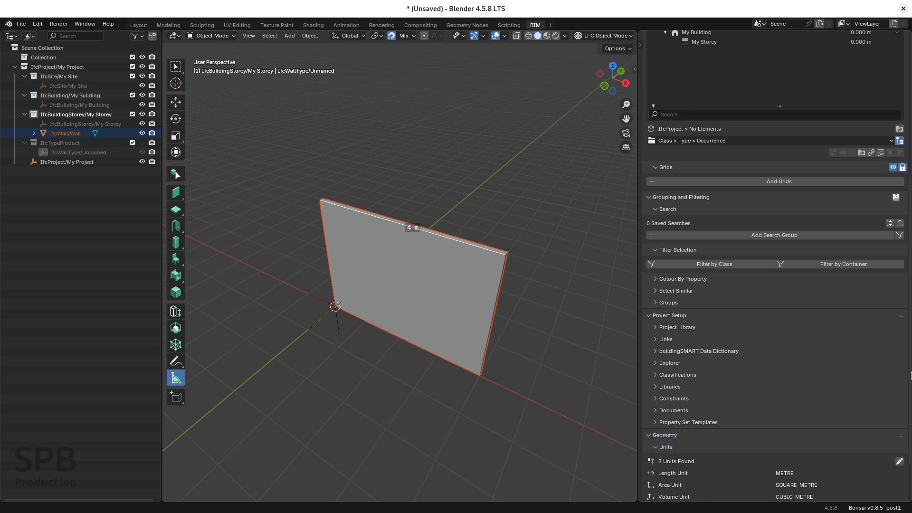
{"action": "left_click_drag", "start_coordinate": [910, 374], "coordinate": [911, 430]}
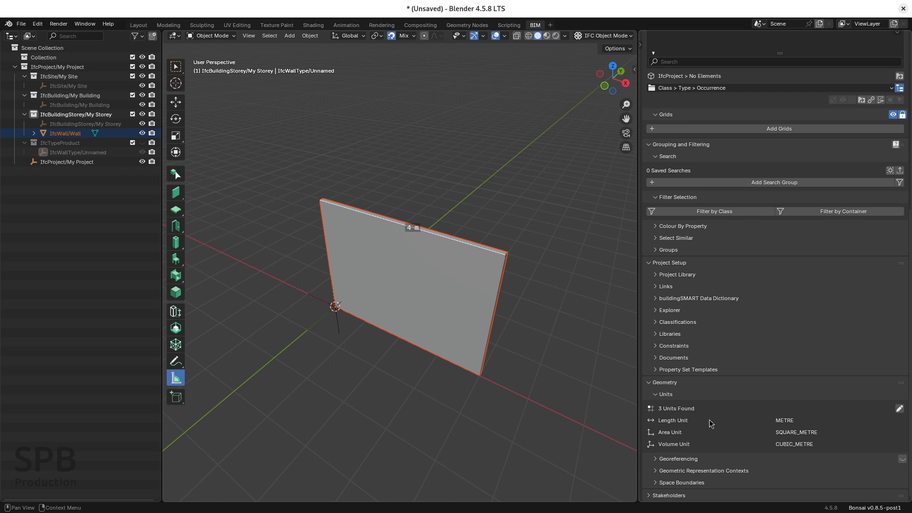
{"action": "left_click", "coordinate": [680, 422]}
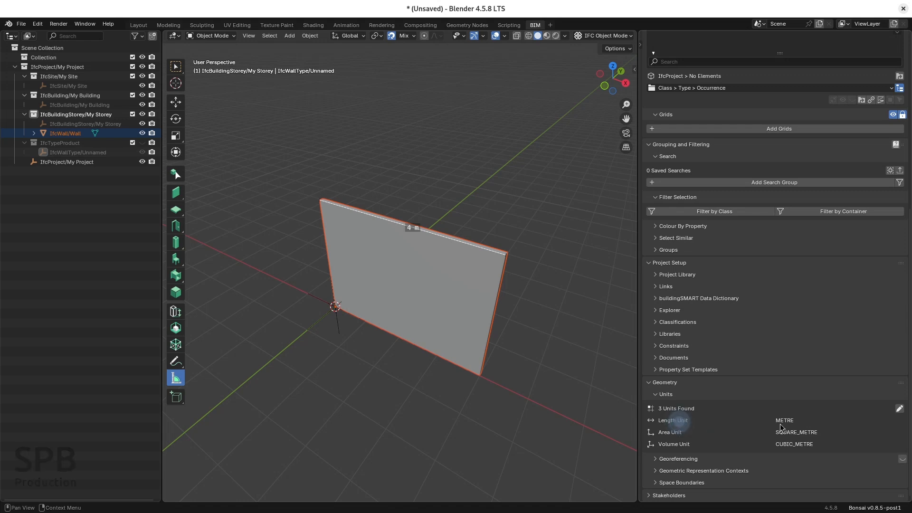
{"action": "left_click", "coordinate": [416, 228]}
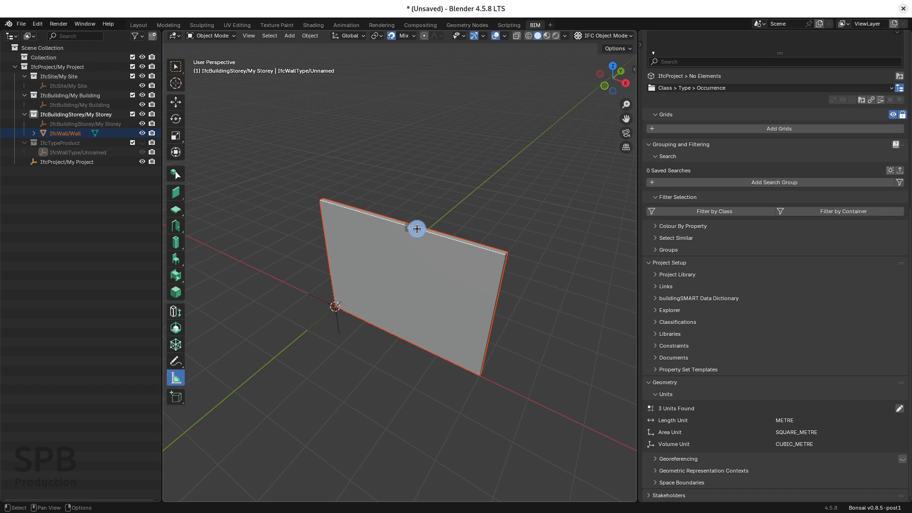
Add georeferencing to the project, review the map unit of its projected CRS and apply the georeferencing edit.
{"action": "left_click", "coordinate": [655, 459]}
{"action": "scroll", "coordinate": [892, 467], "scroll_direction": "down", "scroll_amount": 3}
{"action": "left_click", "coordinate": [900, 422]}
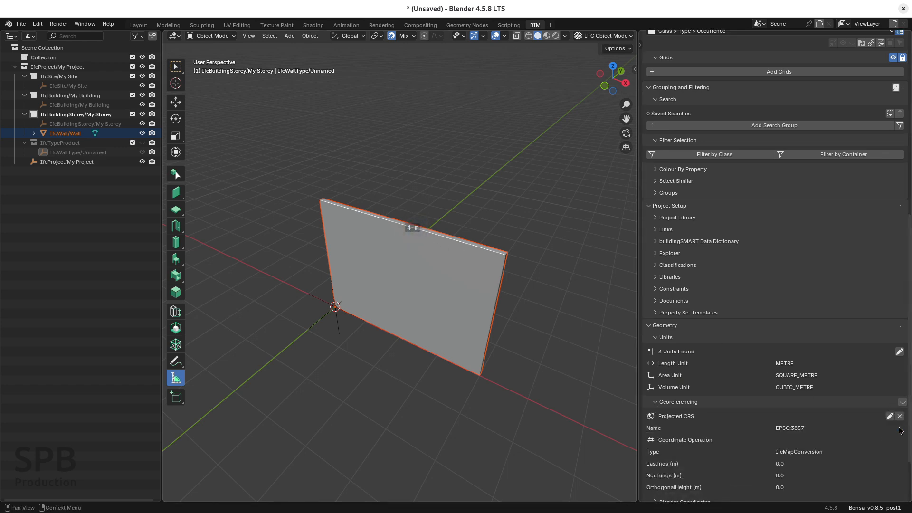
{"action": "scroll", "coordinate": [890, 436], "scroll_direction": "down", "scroll_amount": 2}
{"action": "left_click", "coordinate": [890, 359]}
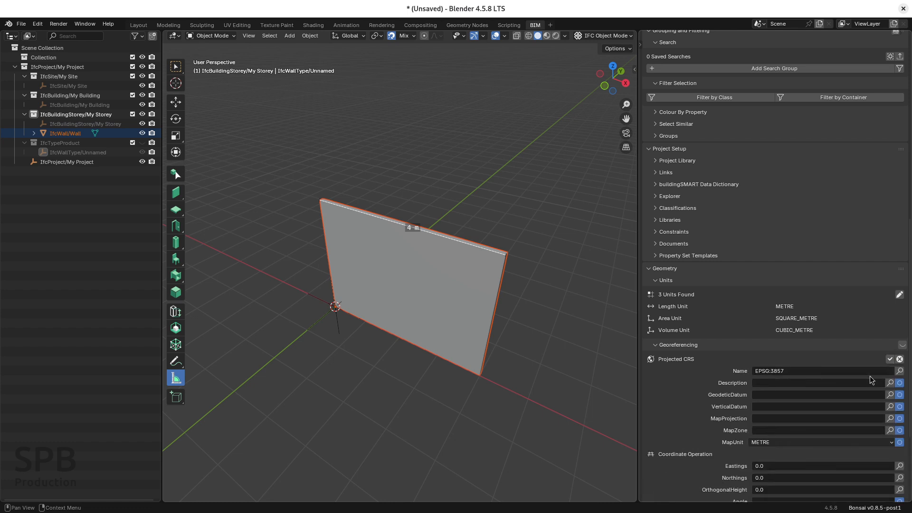
{"action": "scroll", "coordinate": [846, 380], "scroll_direction": "down", "scroll_amount": 2}
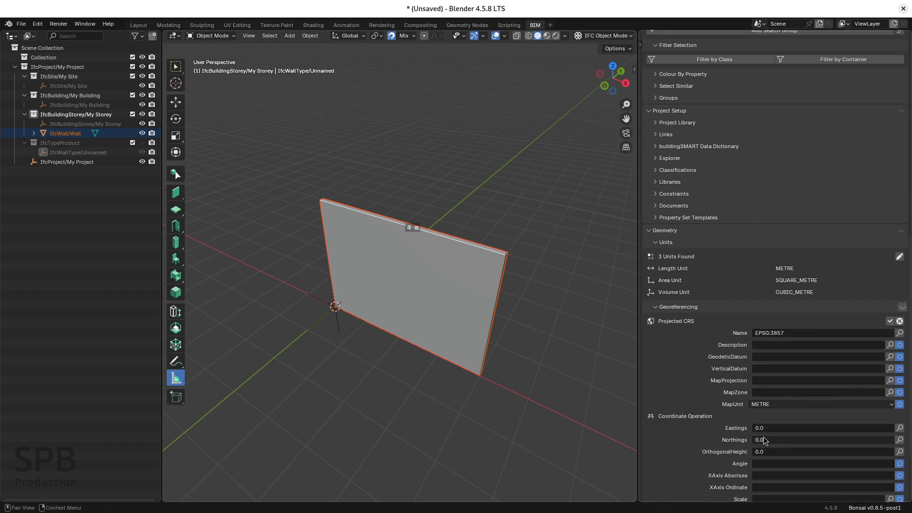
{"action": "left_click", "coordinate": [778, 405]}
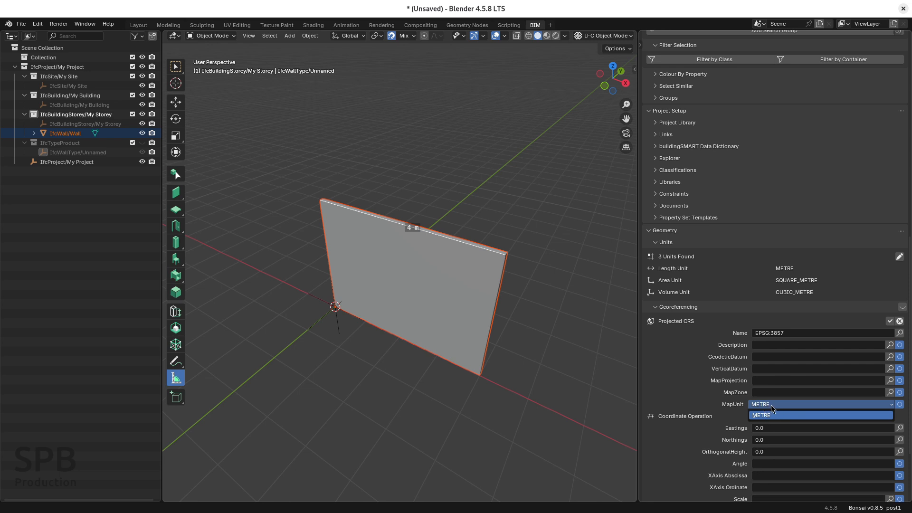
{"action": "left_click", "coordinate": [890, 321]}
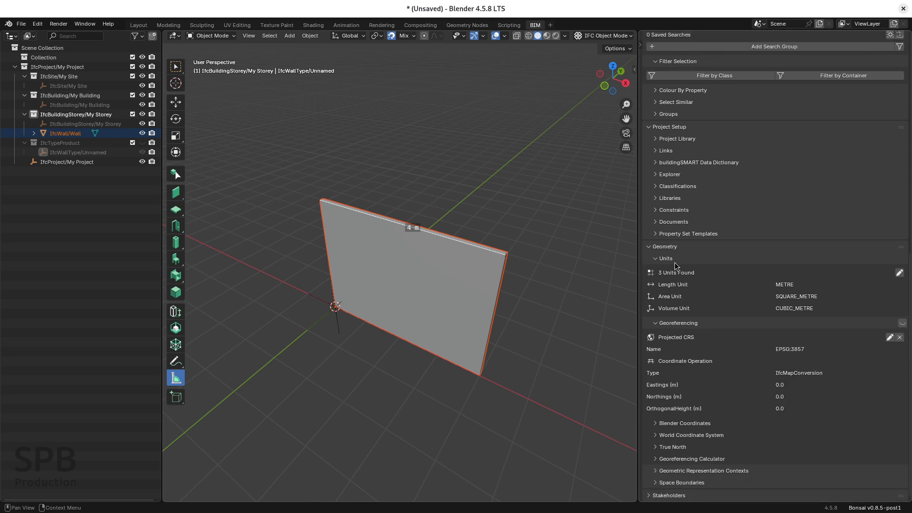
Add a second LENGTHUNIT of class IfcSIUnit to the project's units.
{"action": "left_click", "coordinate": [900, 274]}
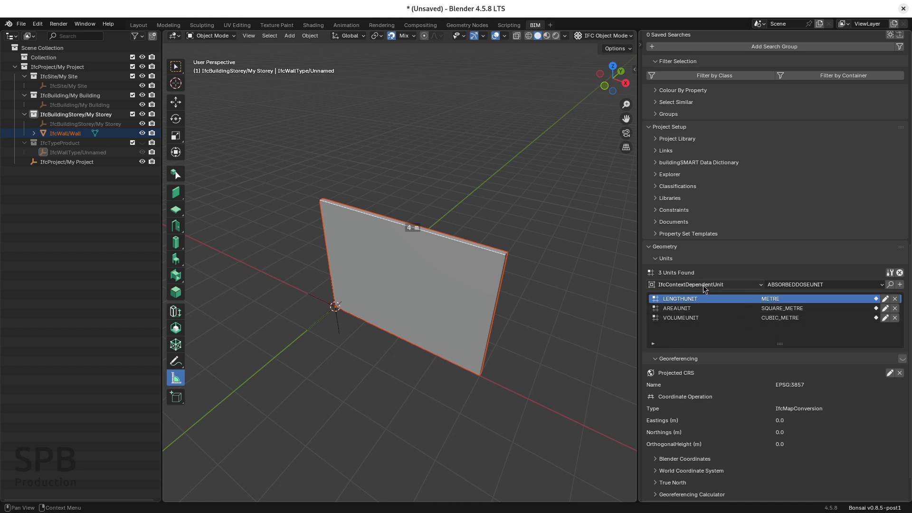
{"action": "left_click", "coordinate": [742, 284]}
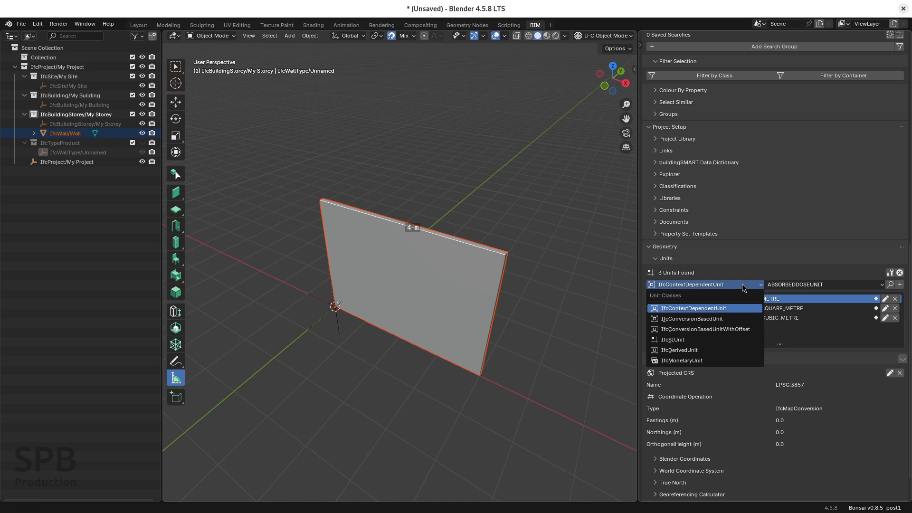
{"action": "left_click", "coordinate": [667, 340]}
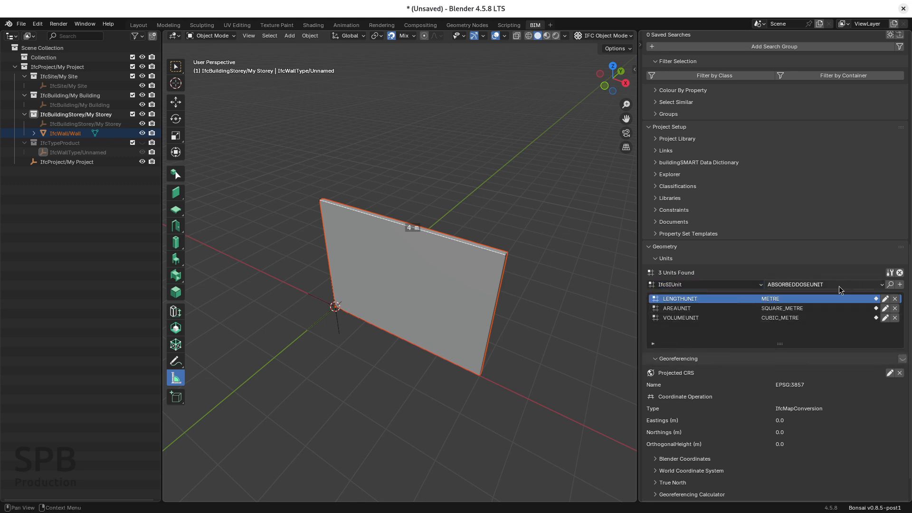
{"action": "left_click", "coordinate": [819, 287]}
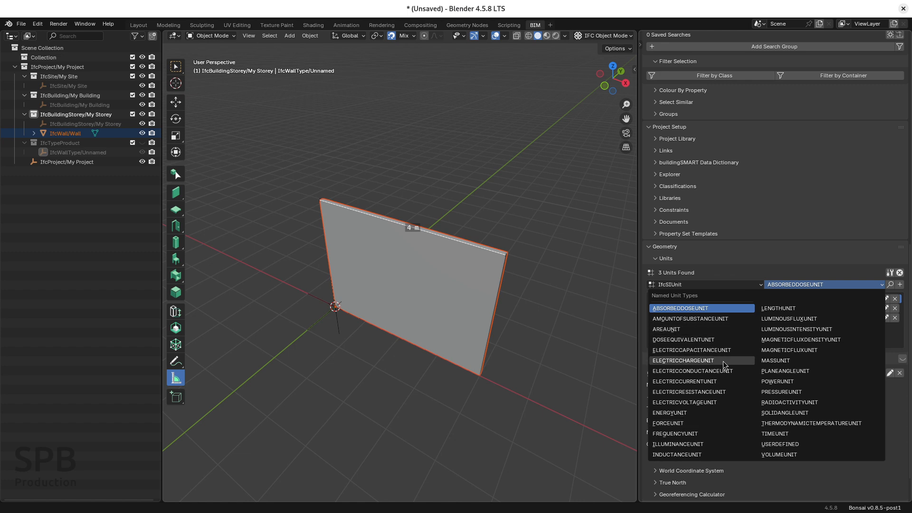
{"action": "left_click", "coordinate": [779, 309]}
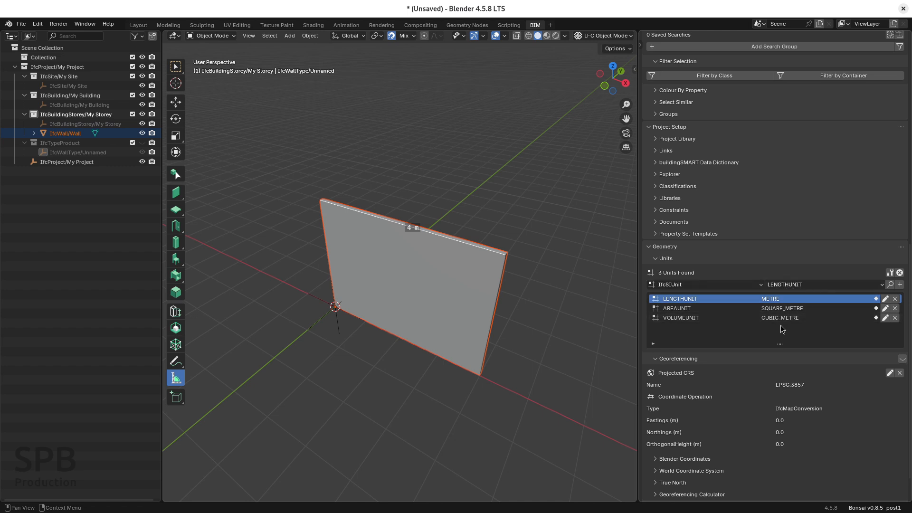
{"action": "left_click", "coordinate": [901, 285]}
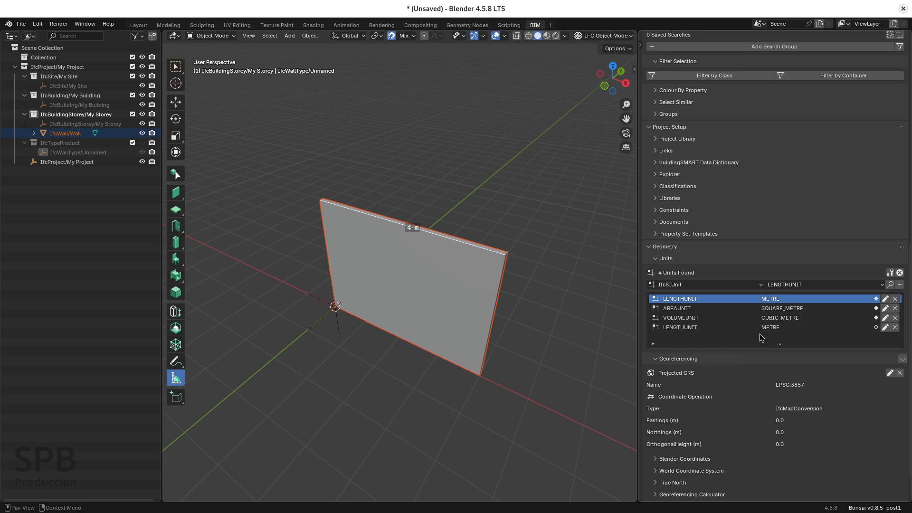
Set the prefix of the unassigned METRE LENGTHUNIT to CENTI, apply it and finish editing the project's units.
{"action": "left_click", "coordinate": [777, 330]}
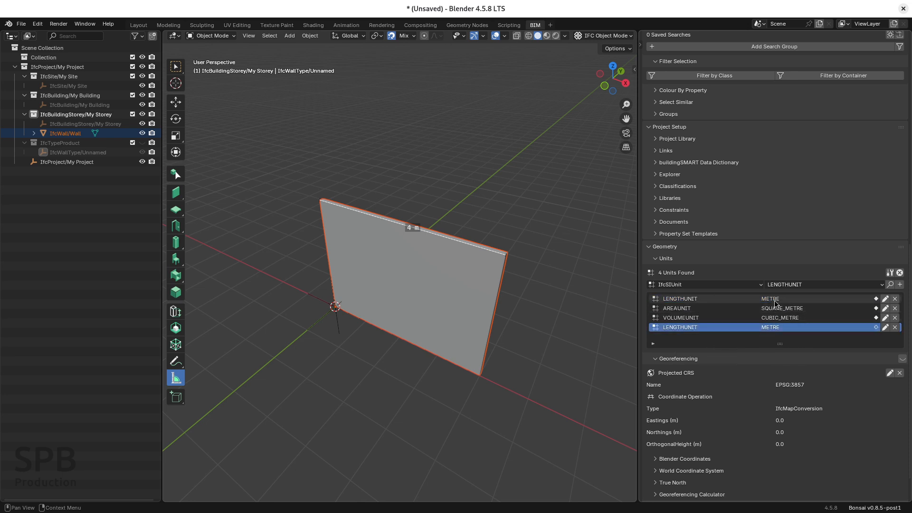
{"action": "left_click", "coordinate": [776, 298]}
{"action": "left_click", "coordinate": [774, 328]}
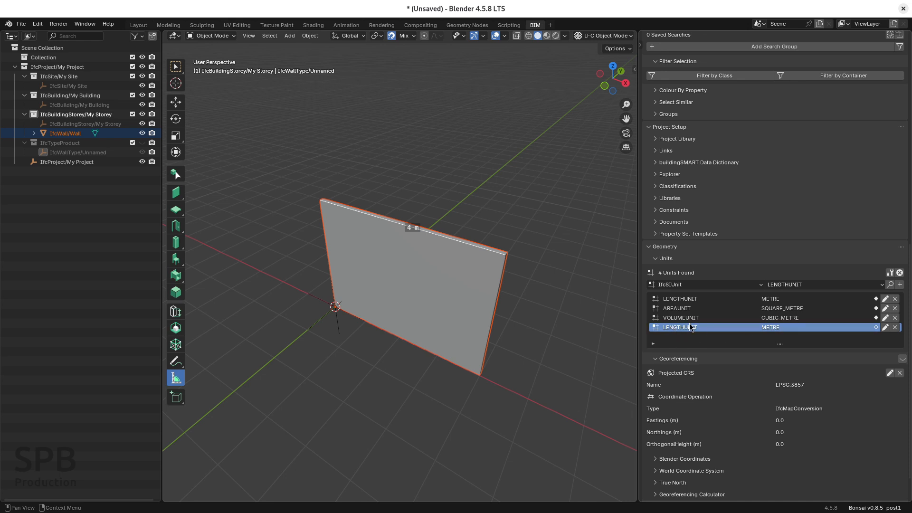
{"action": "left_click", "coordinate": [886, 327]}
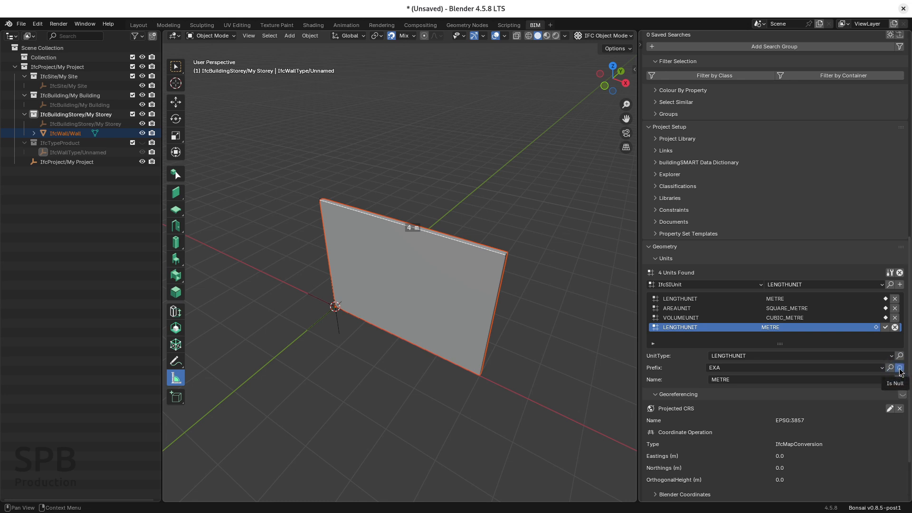
{"action": "left_click", "coordinate": [789, 368]}
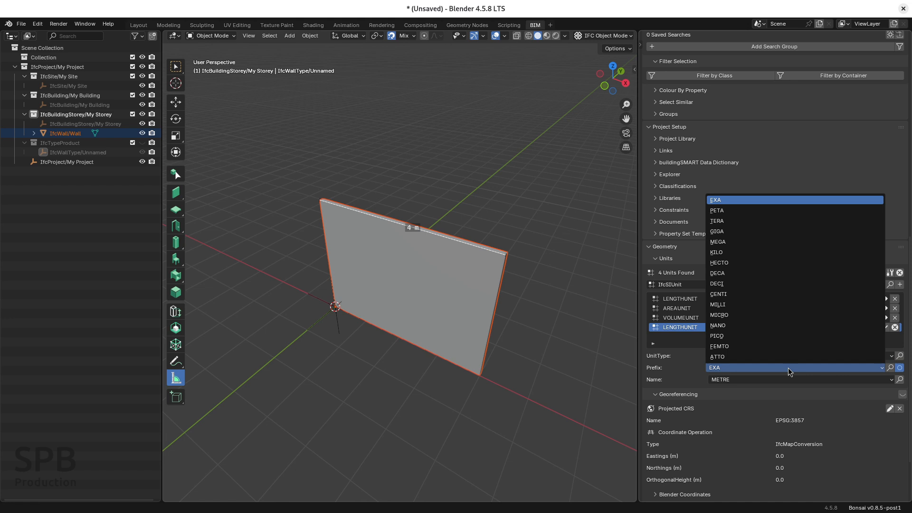
{"action": "left_click", "coordinate": [728, 294]}
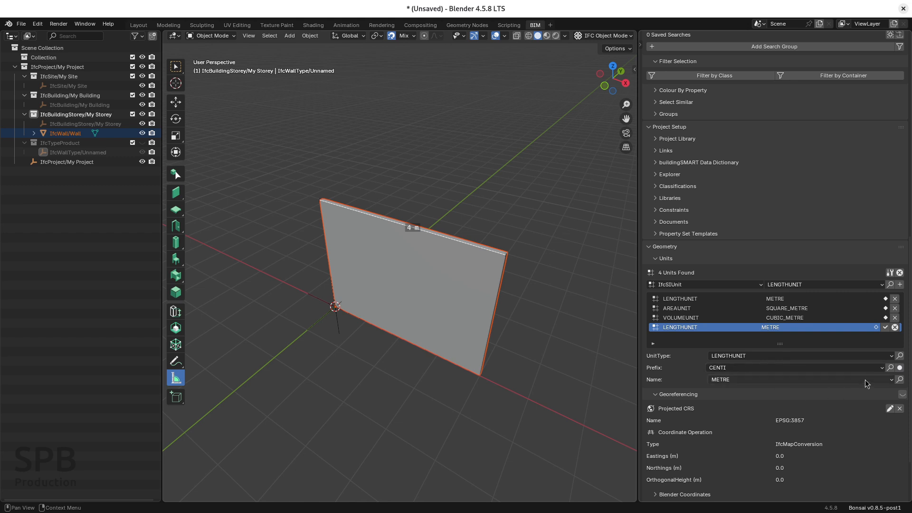
{"action": "left_click", "coordinate": [885, 328]}
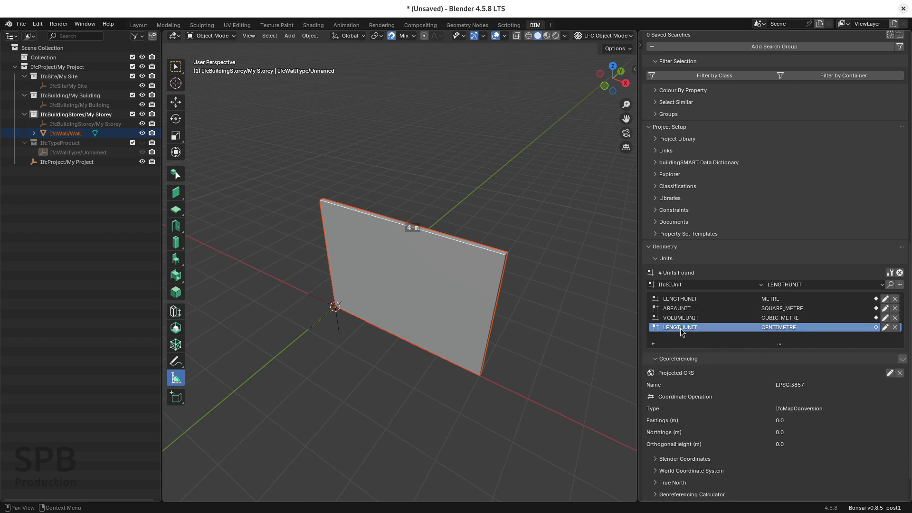
{"action": "left_click", "coordinate": [784, 331]}
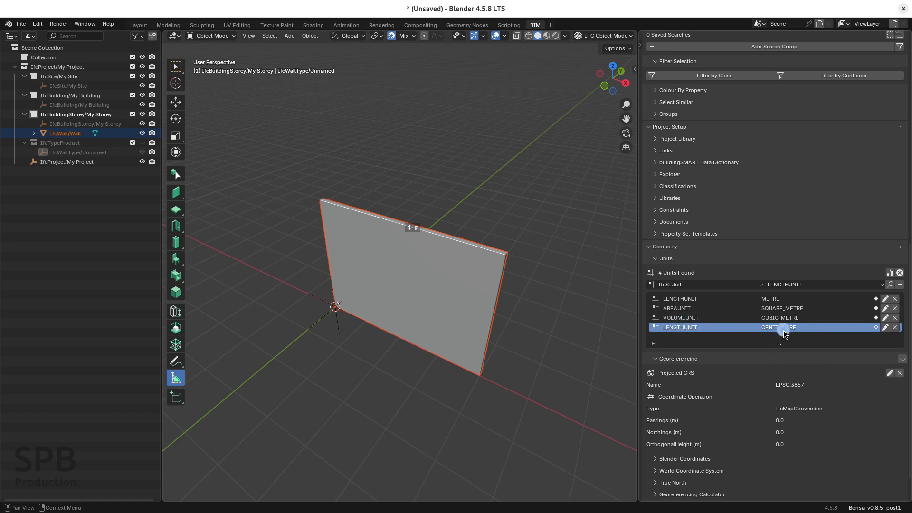
{"action": "left_click", "coordinate": [900, 273]}
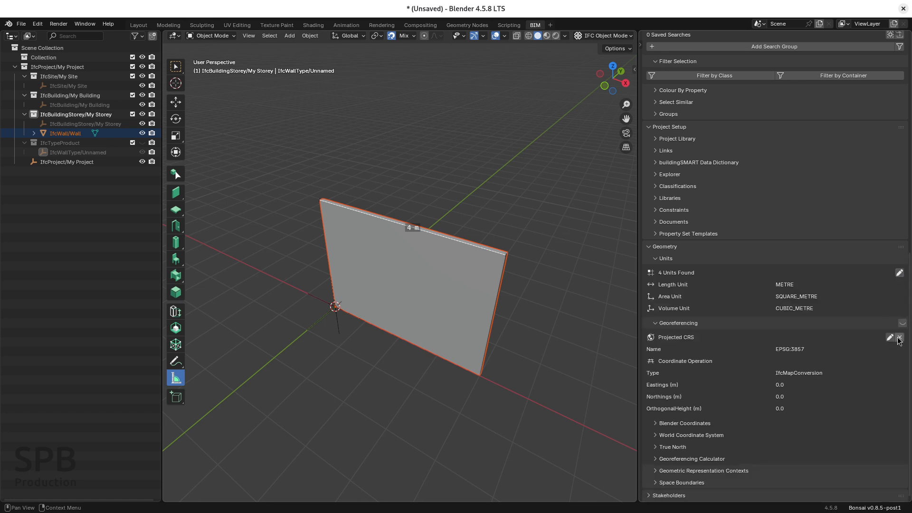
Set the map unit of the projected CRS to CENTIMETRE and apply the georeferencing edit.
{"action": "left_click", "coordinate": [890, 338]}
{"action": "scroll", "coordinate": [783, 322], "scroll_direction": "down", "scroll_amount": 5}
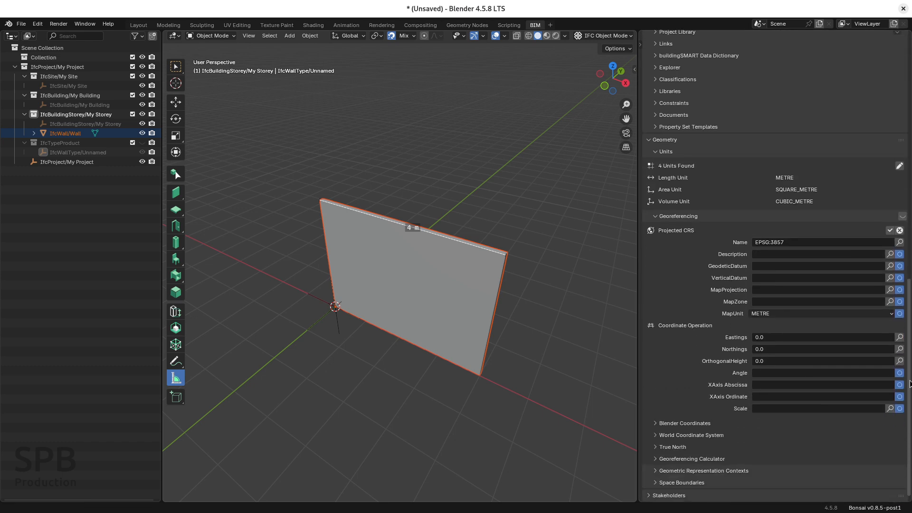
{"action": "left_click", "coordinate": [768, 314]}
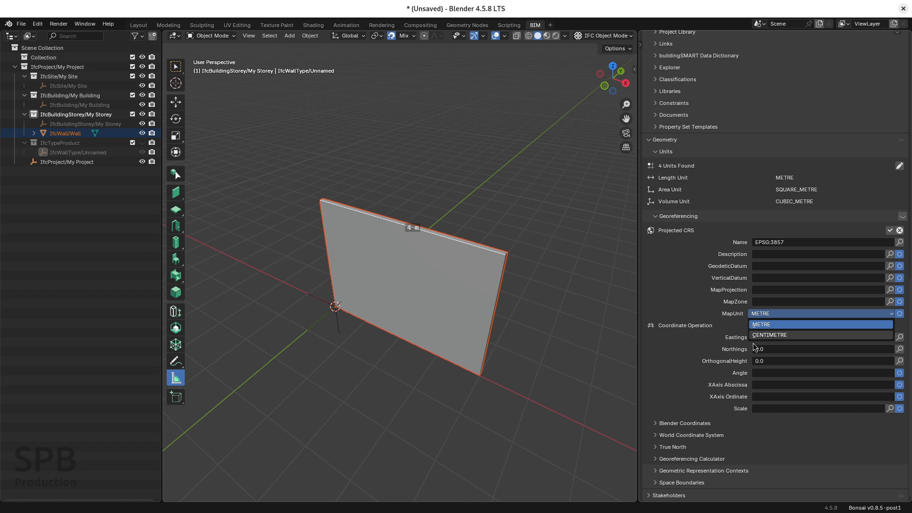
{"action": "left_click", "coordinate": [767, 336]}
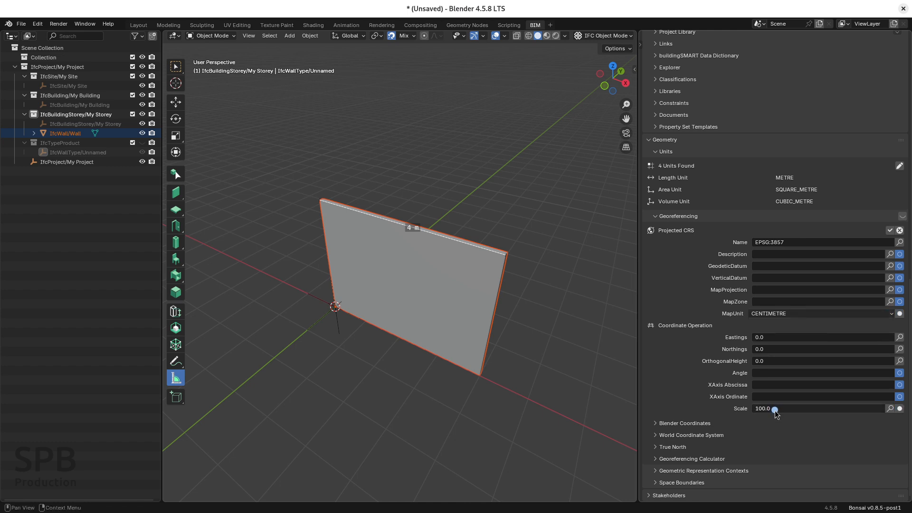
{"action": "left_click", "coordinate": [890, 232]}
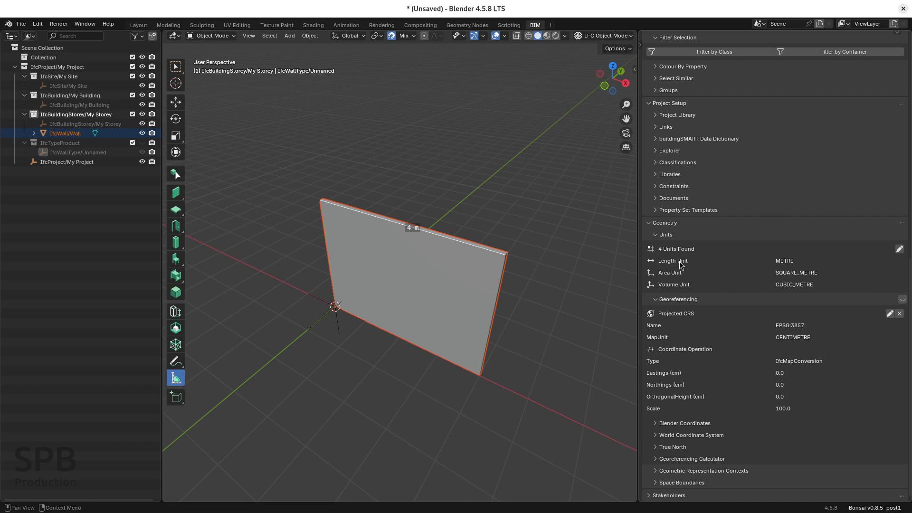
Add another IfcSIUnit LENGTHUNIT to the project's units, review its attributes and remove it again.
{"action": "left_click", "coordinate": [792, 263]}
{"action": "left_click", "coordinate": [900, 250]}
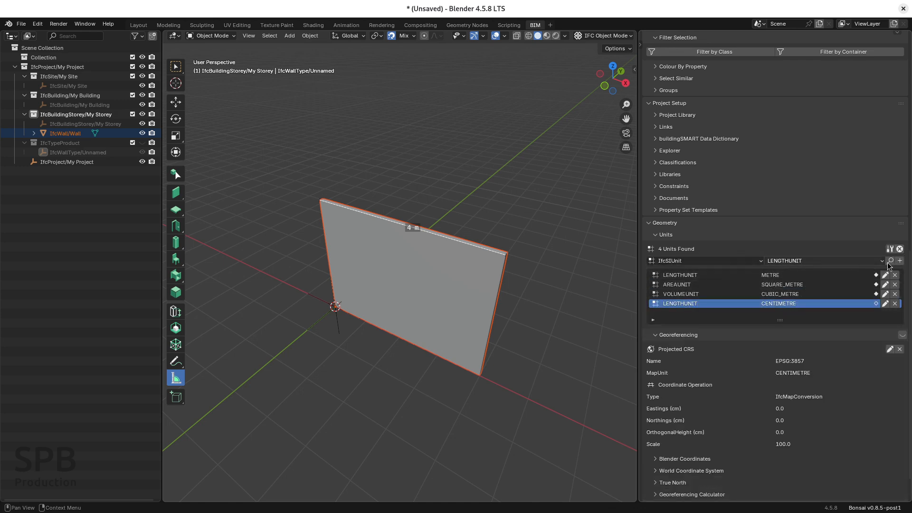
{"action": "key", "text": "ctrl"}
{"action": "key", "text": "ctrl"}
{"action": "left_click", "coordinate": [900, 260]}
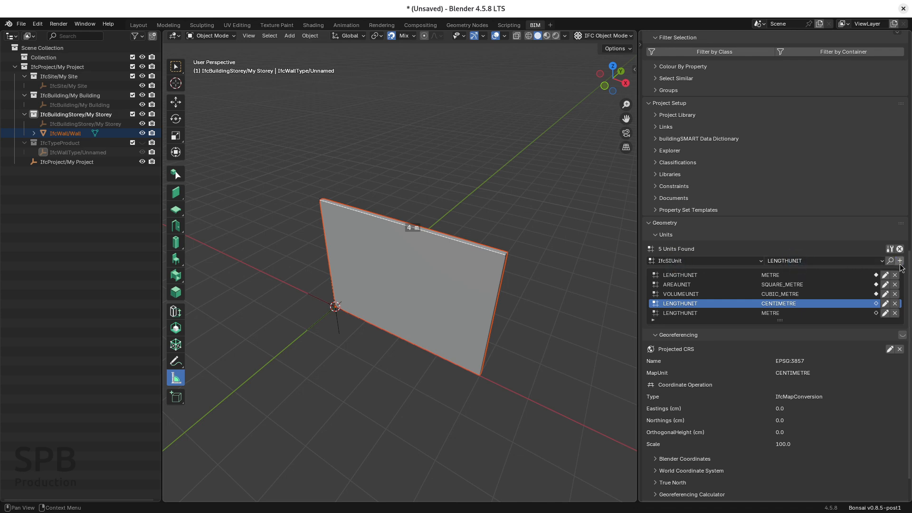
{"action": "left_click", "coordinate": [696, 313]}
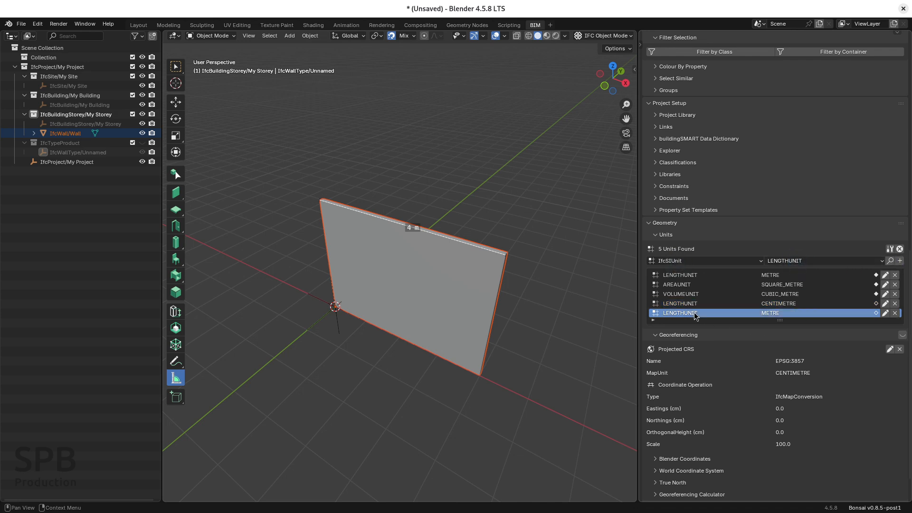
{"action": "left_click", "coordinate": [886, 313]}
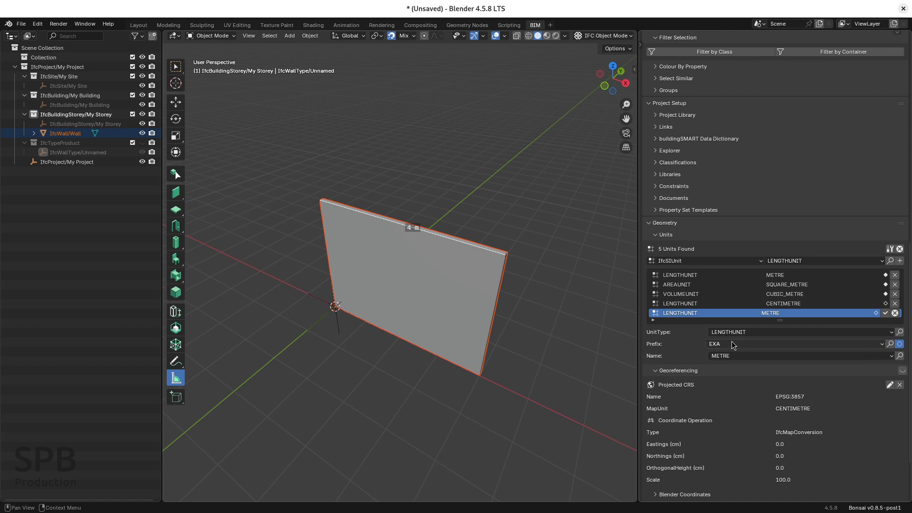
{"action": "left_click", "coordinate": [731, 357]}
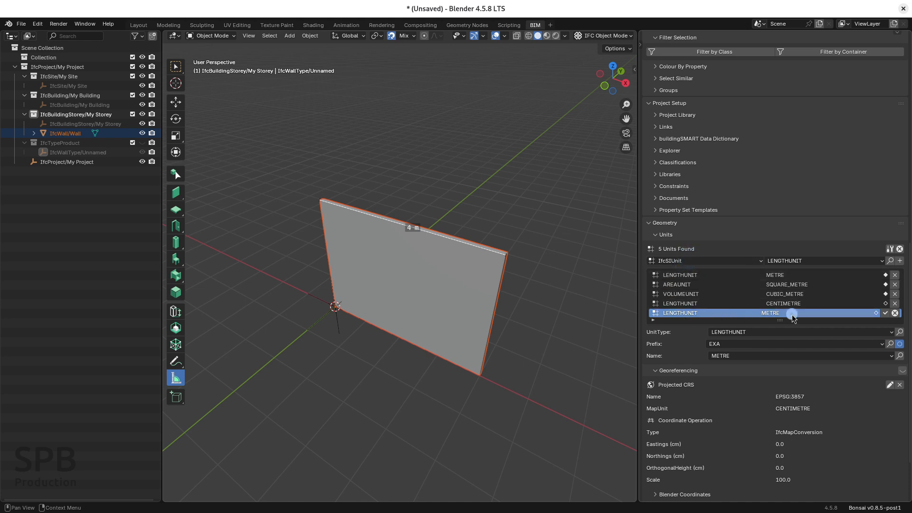
{"action": "left_click", "coordinate": [885, 314]}
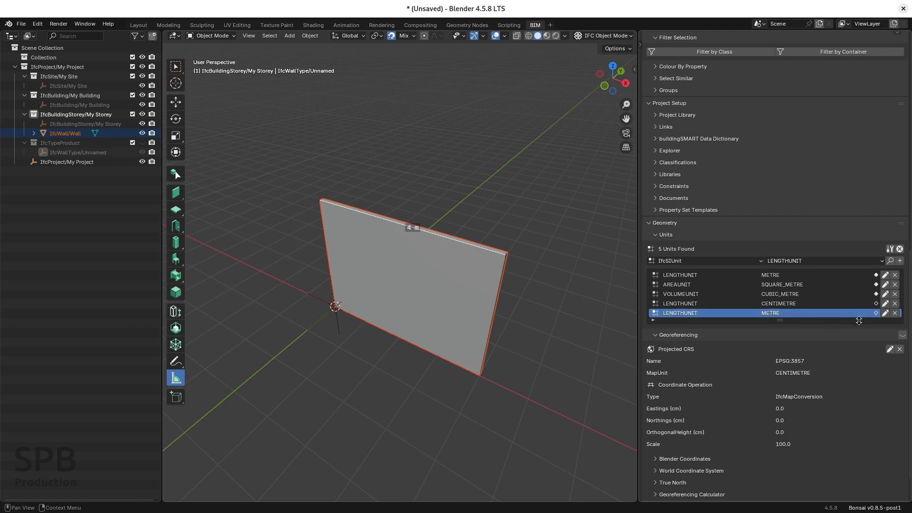
{"action": "left_click", "coordinate": [895, 314]}
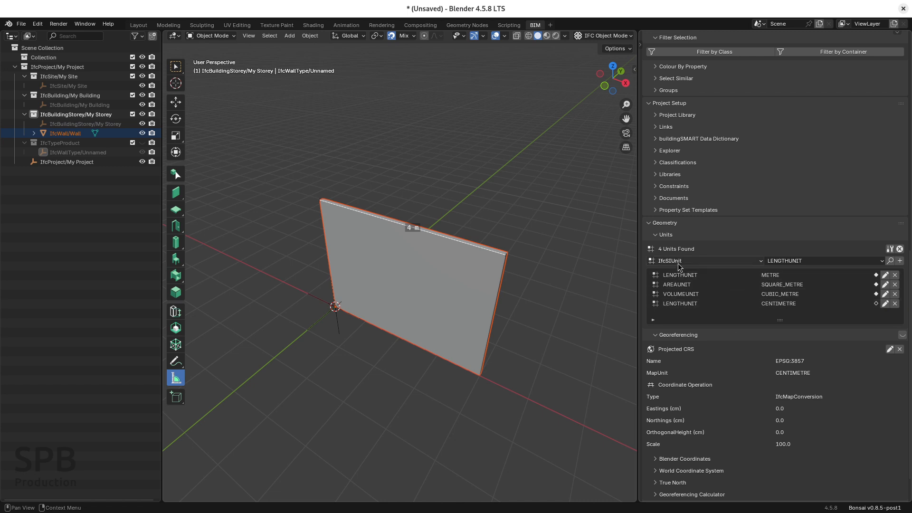
Add an IfcConversionBasedUnit of type foot to the project's units and finish editing the units.
{"action": "left_click", "coordinate": [727, 262]}
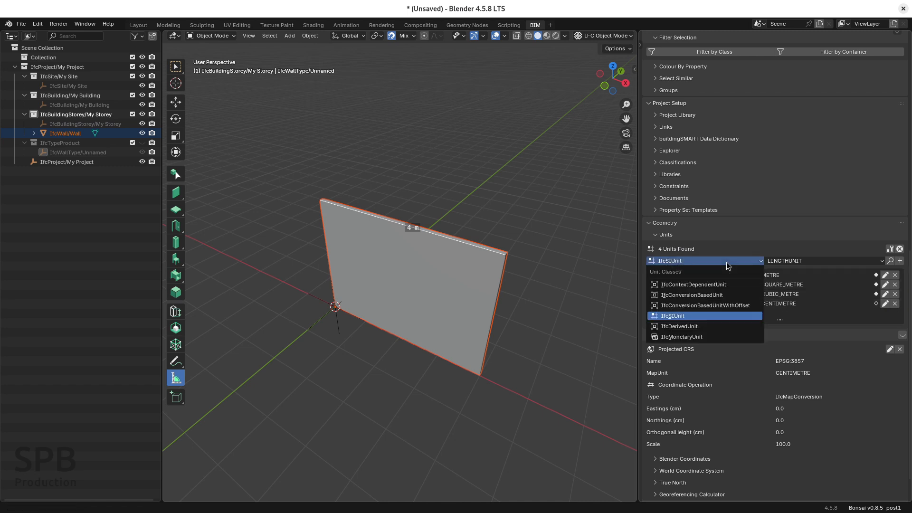
{"action": "left_click", "coordinate": [700, 296]}
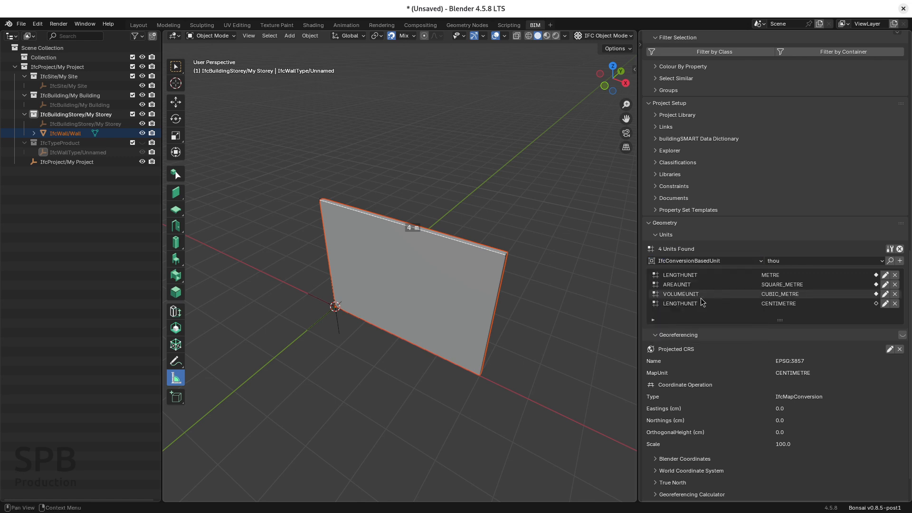
{"action": "left_click", "coordinate": [826, 261]}
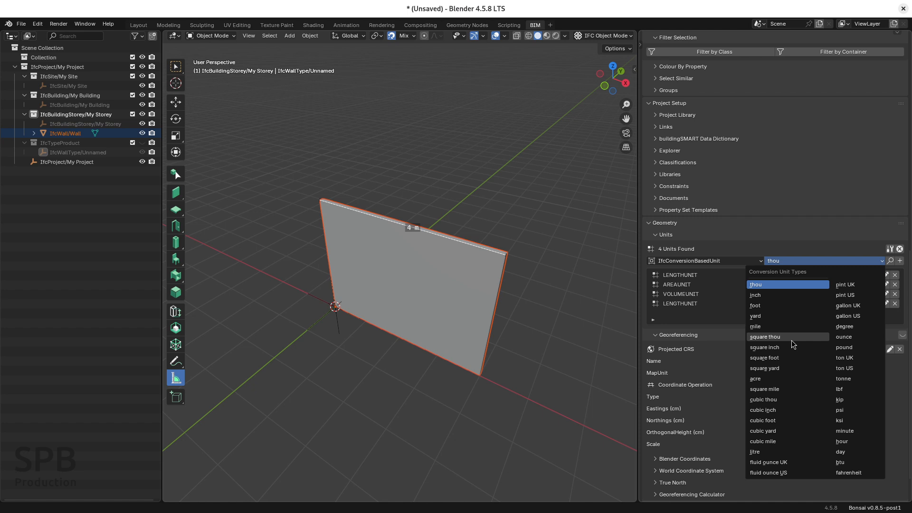
{"action": "left_click", "coordinate": [759, 306]}
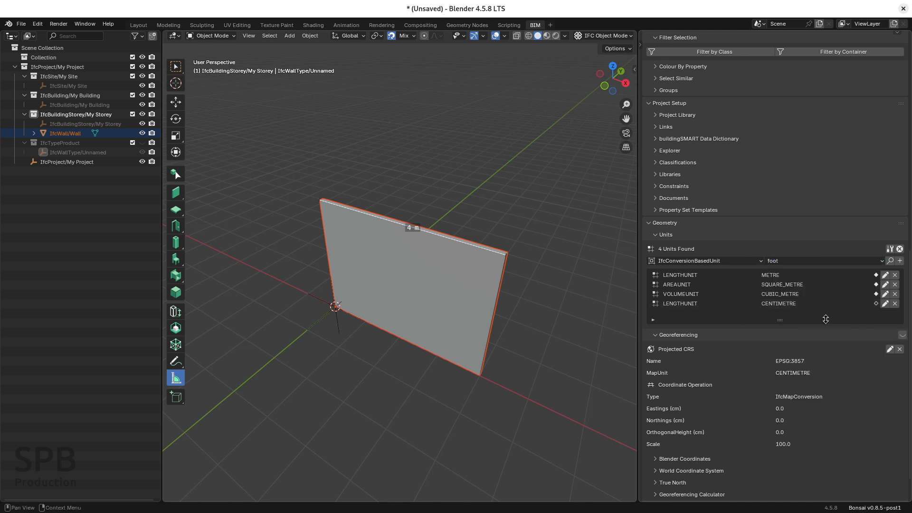
{"action": "left_click", "coordinate": [900, 261]}
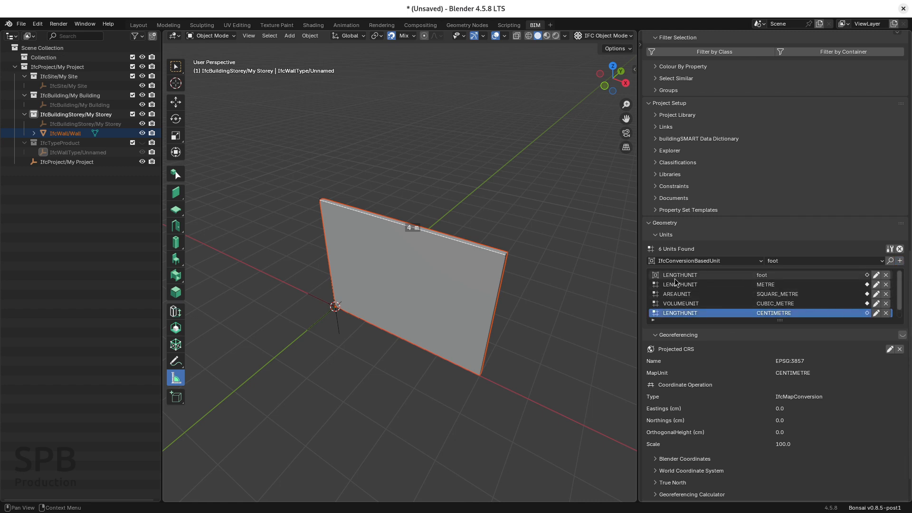
{"action": "left_click", "coordinate": [755, 275]}
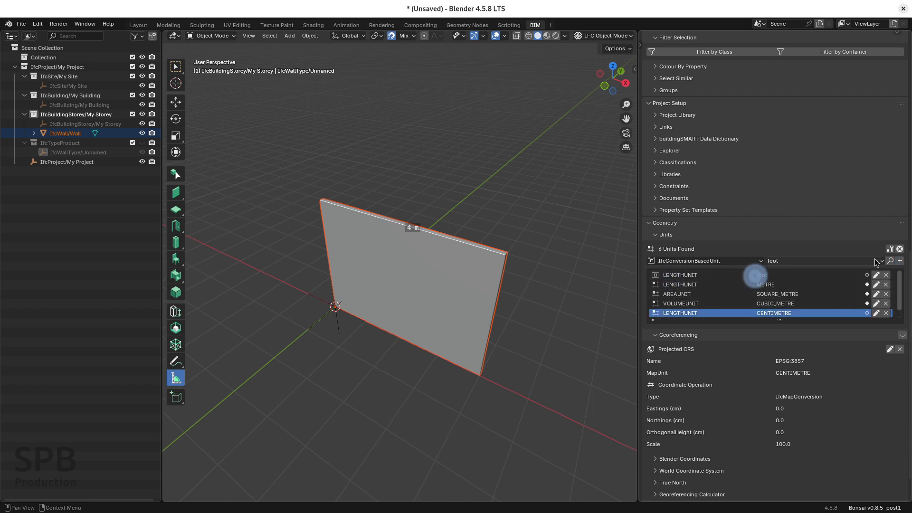
{"action": "left_click", "coordinate": [900, 249]}
Set the map unit of the projected CRS to foot and apply the georeferencing edit.
{"action": "left_click", "coordinate": [890, 314]}
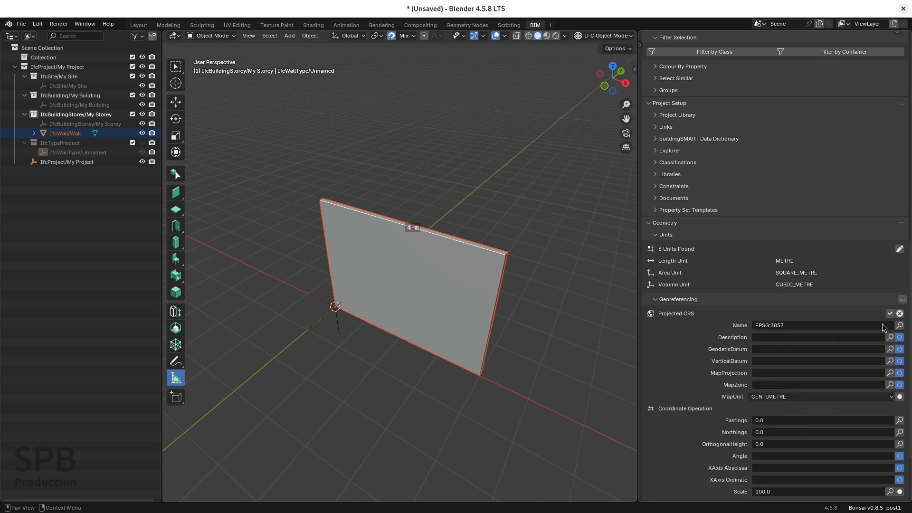
{"action": "left_click", "coordinate": [789, 397]}
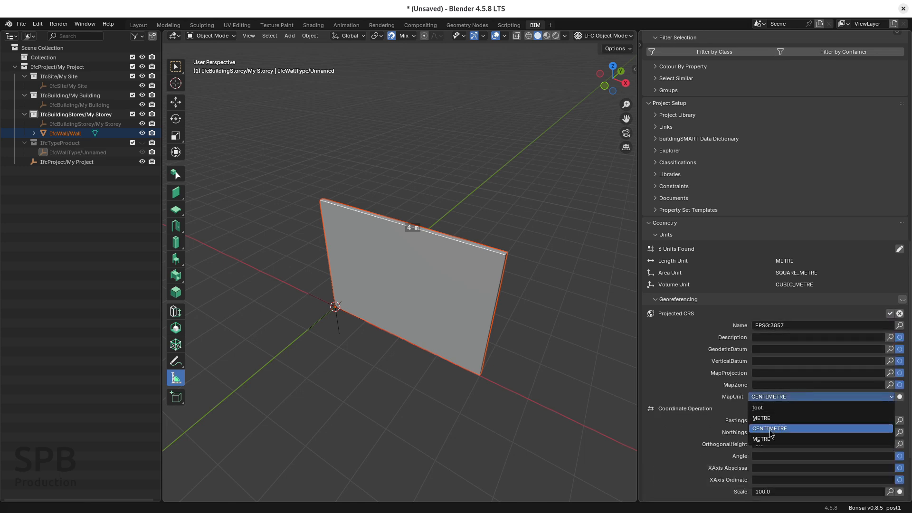
{"action": "left_click", "coordinate": [772, 406]}
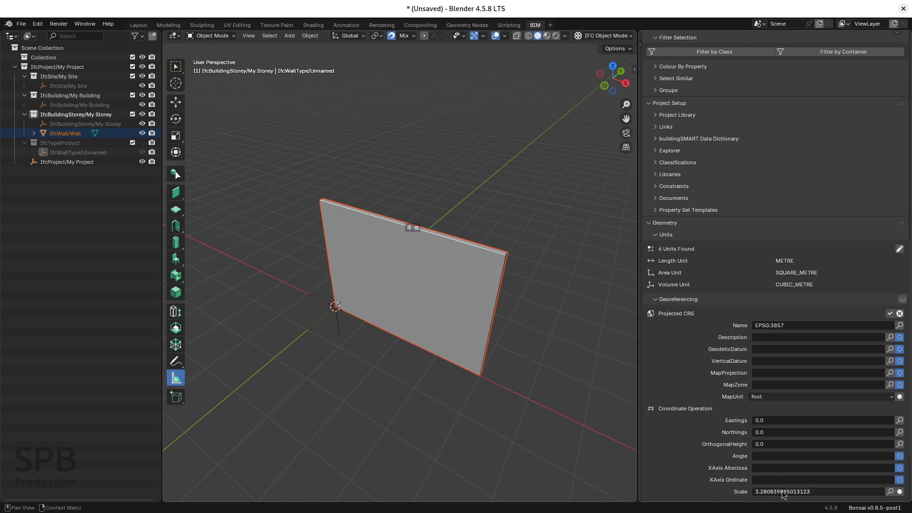
{"action": "left_click", "coordinate": [890, 313]}
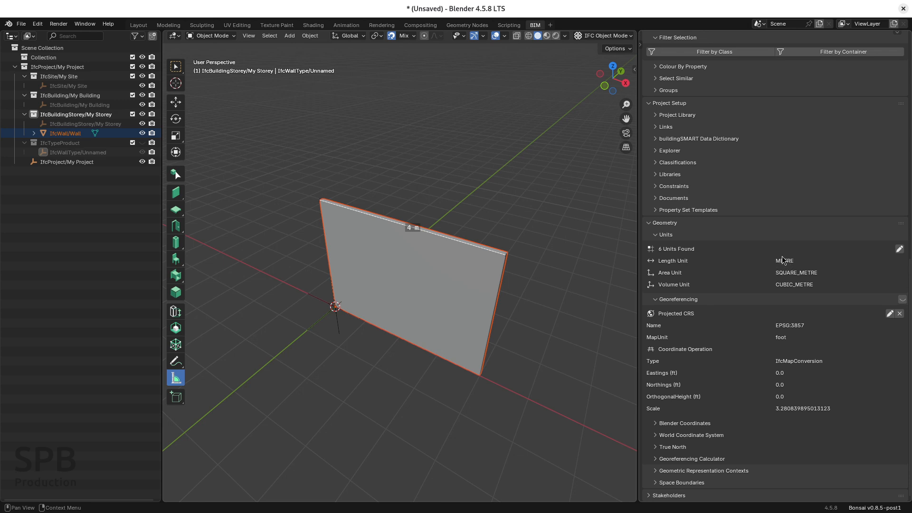
Review which units are assigned in the project's unit list and save the IFC project as tesst.ifc.
{"action": "left_click", "coordinate": [901, 251]}
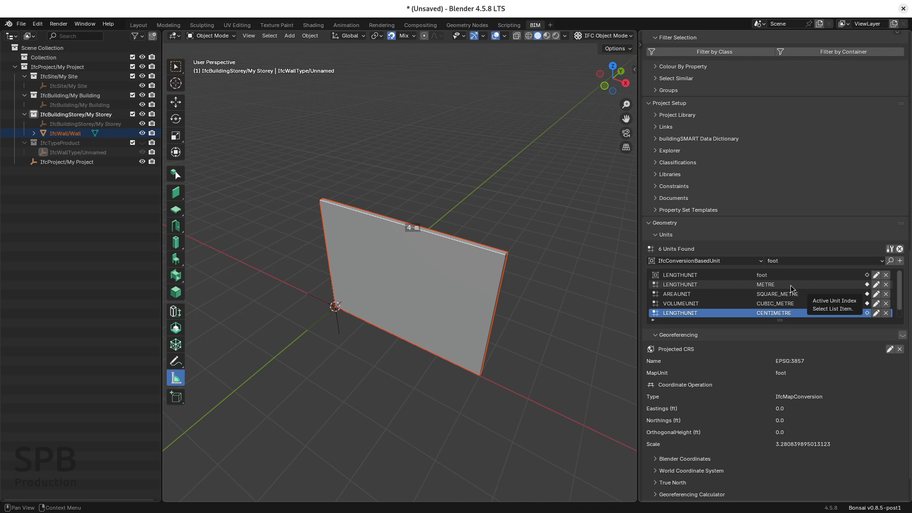
{"action": "left_click", "coordinate": [901, 249]}
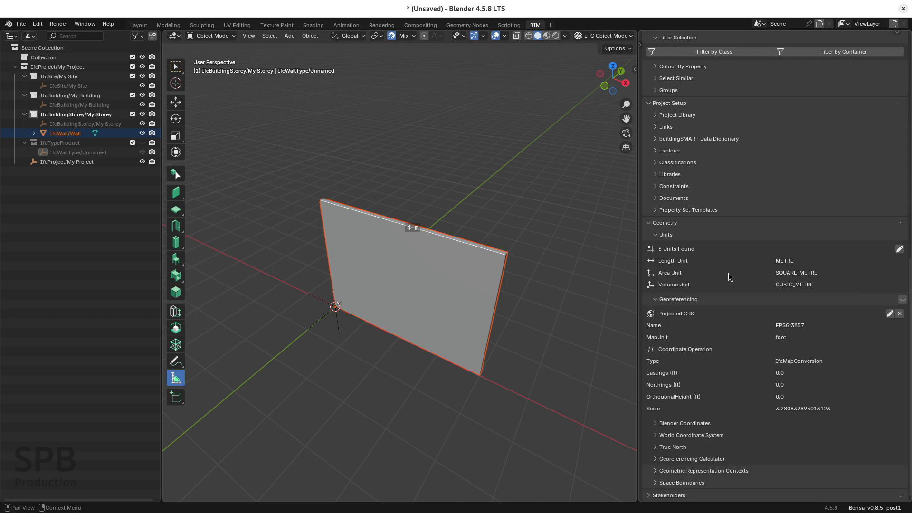
{"action": "left_click", "coordinate": [21, 23]}
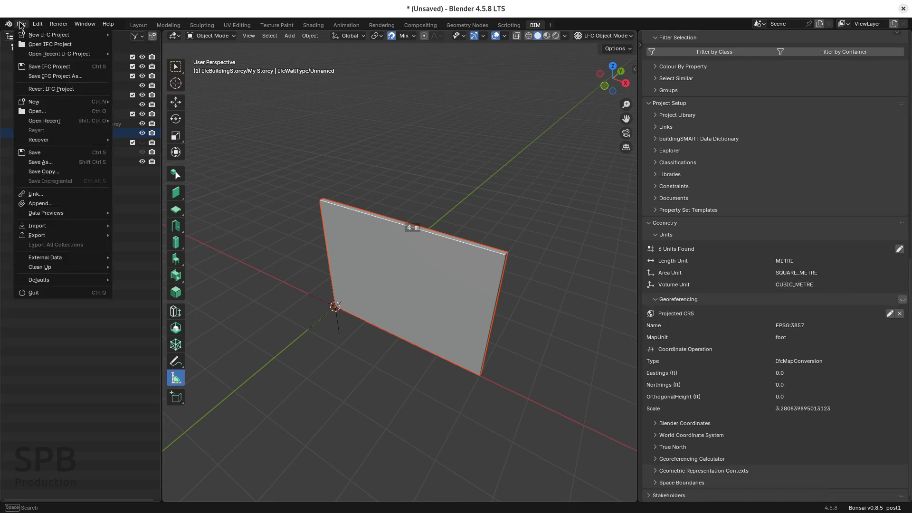
{"action": "left_click", "coordinate": [48, 67]}
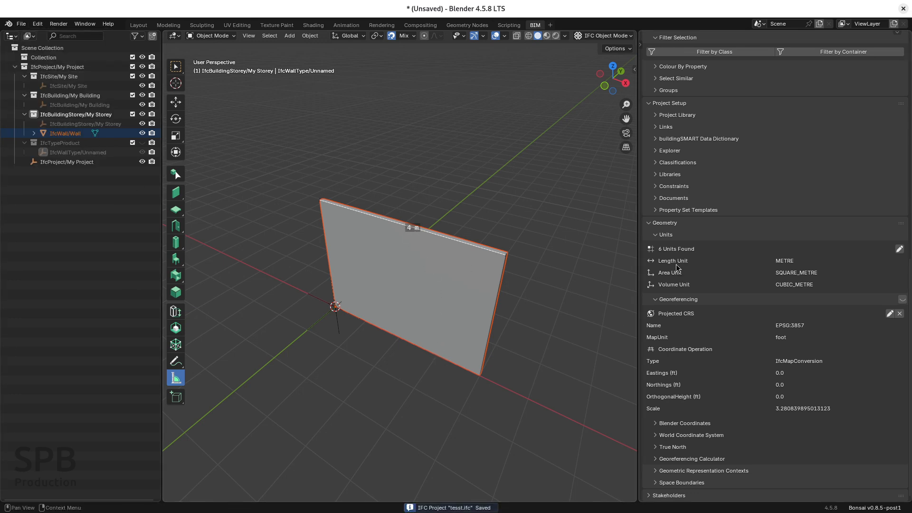
Assign the foot LENGTHUNIT as the project's length unit and finish editing the units.
{"action": "left_click", "coordinate": [899, 249]}
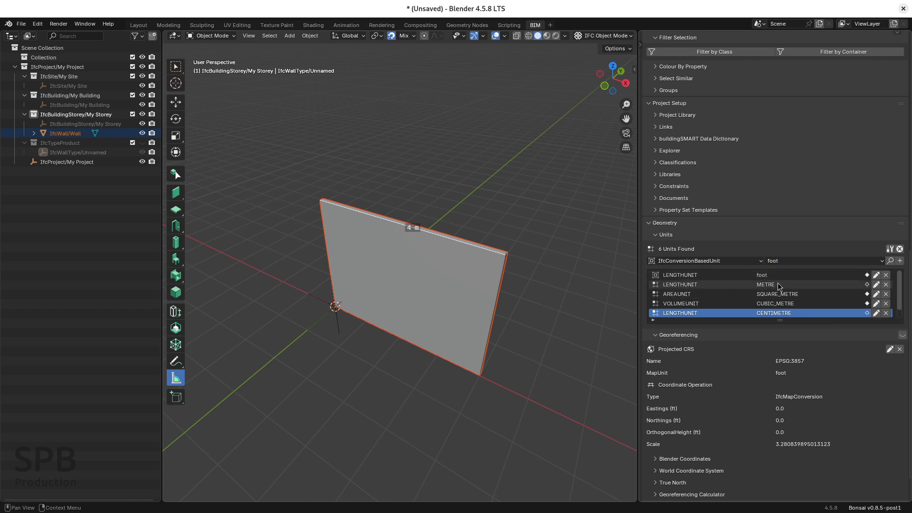
{"action": "left_click", "coordinate": [900, 249]}
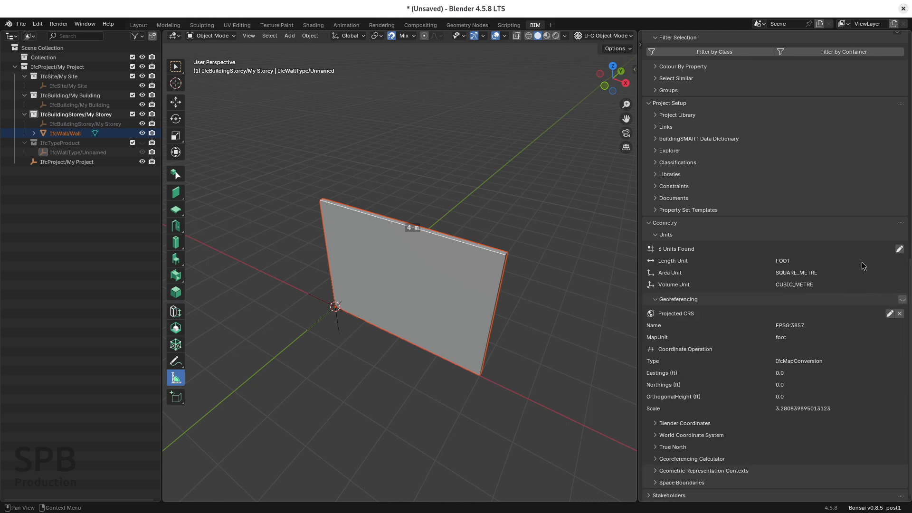
Save the IFC project with its foot length unit to the existing tesst.ifc file.
{"action": "left_click", "coordinate": [782, 263]}
{"action": "left_click", "coordinate": [21, 24]}
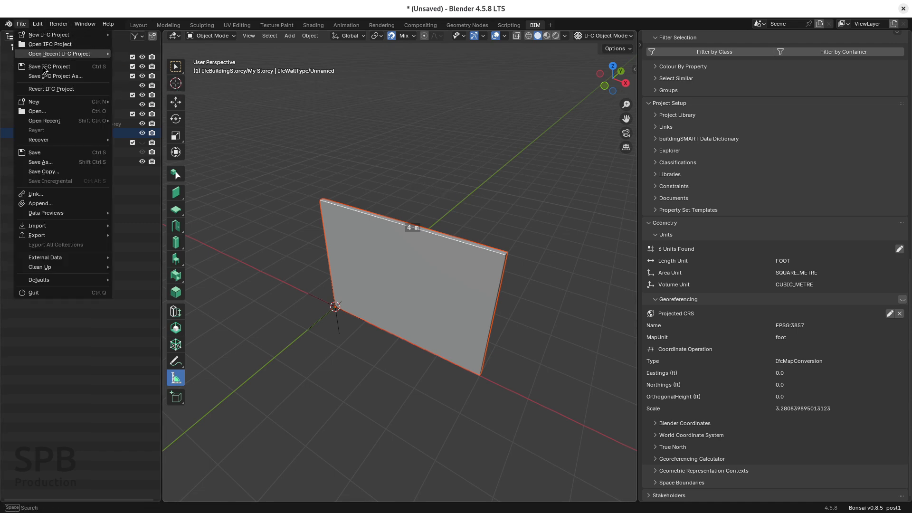
{"action": "left_click", "coordinate": [57, 69]}
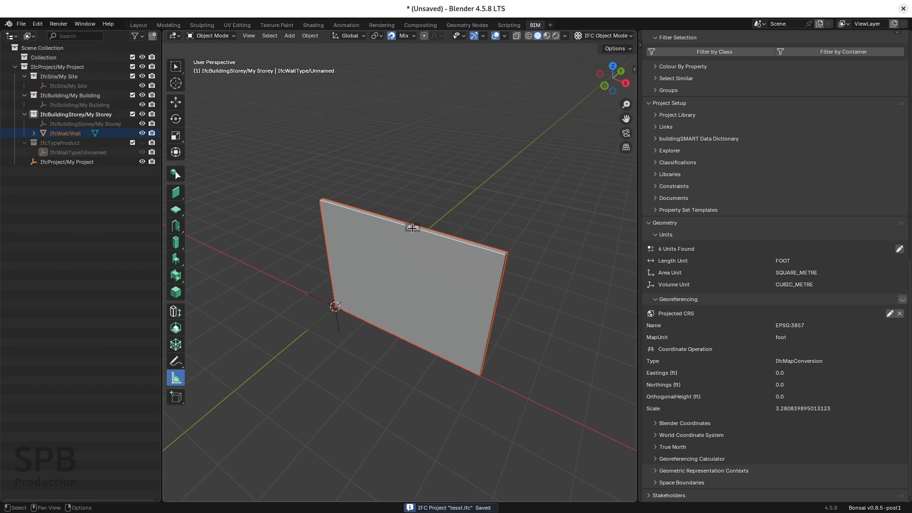
Start a new Metric (m) IFC project, and load tesst.ifc from the home folder as a fresh session.
{"action": "left_click", "coordinate": [20, 24]}
{"action": "mouse_move", "coordinate": [46, 36]}
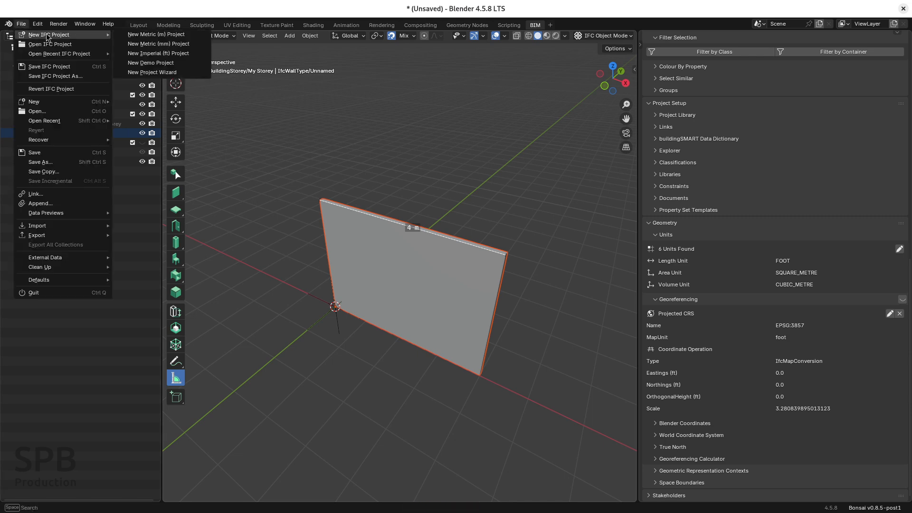
{"action": "left_click", "coordinate": [156, 34]}
{"action": "left_click", "coordinate": [21, 24]}
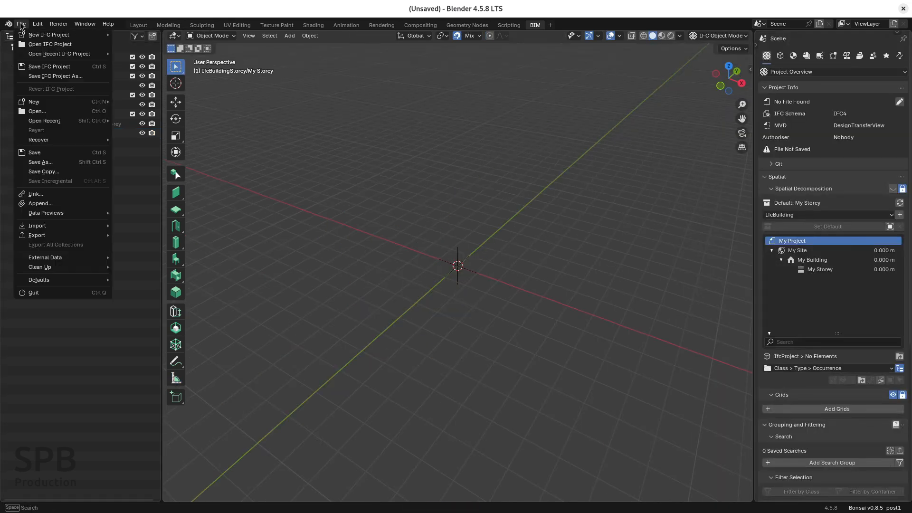
{"action": "left_click", "coordinate": [49, 44]}
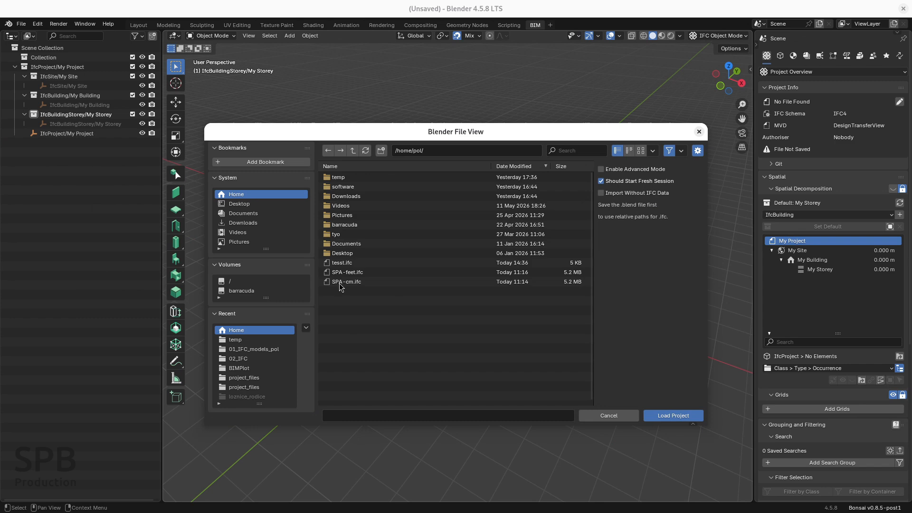
{"action": "left_click", "coordinate": [341, 264]}
{"action": "left_click", "coordinate": [674, 415]}
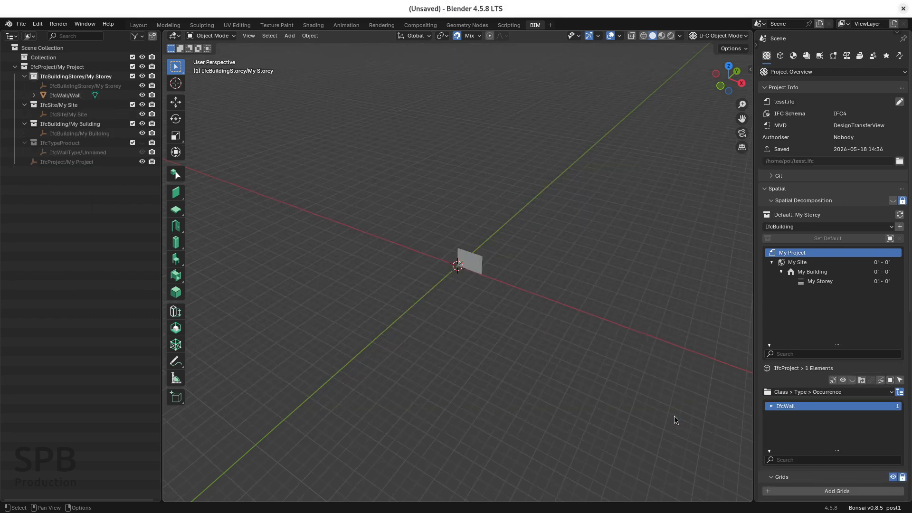
Measure the length of the wall's top edge from corner to corner.
{"action": "scroll", "coordinate": [468, 265], "scroll_direction": "up", "scroll_amount": 6}
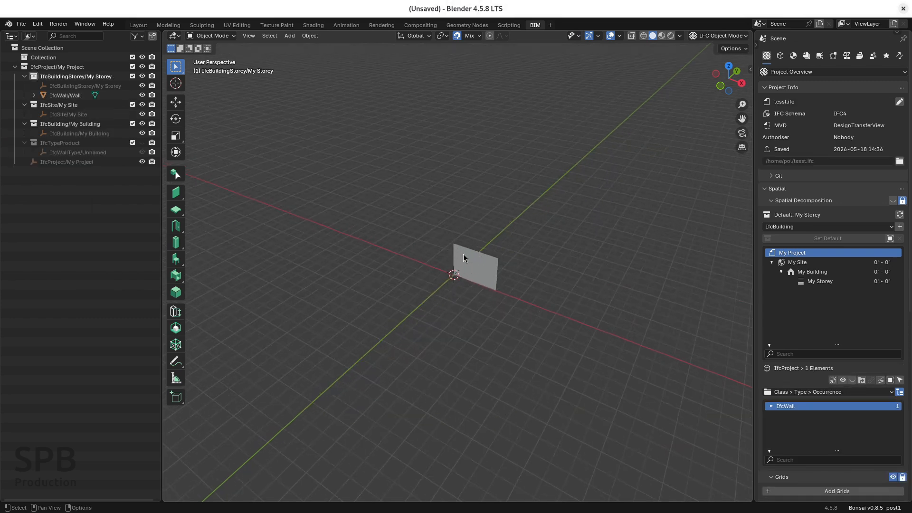
{"action": "left_click", "coordinate": [176, 379]}
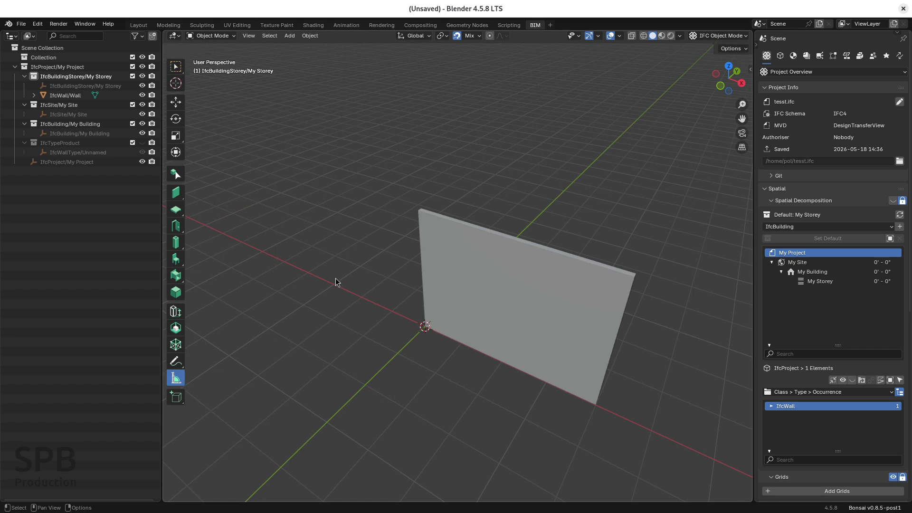
{"action": "left_click_drag", "start_coordinate": [419, 208], "coordinate": [632, 276]}
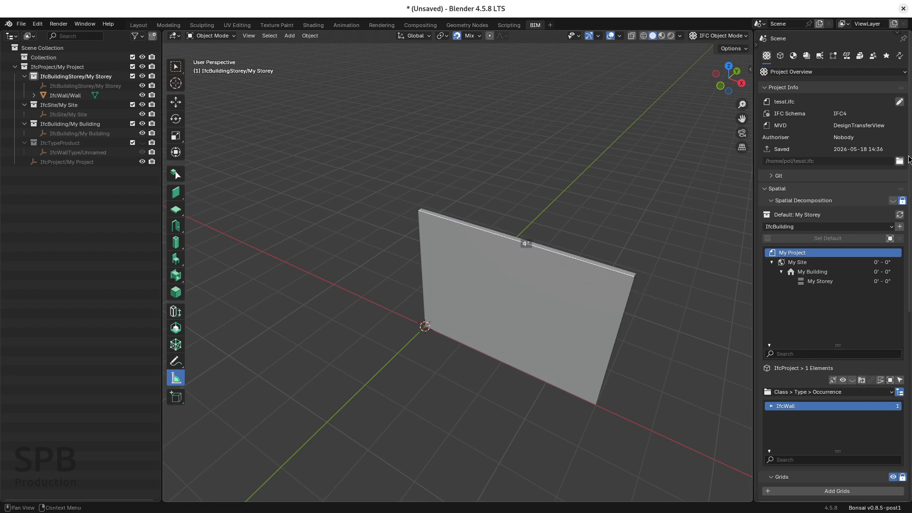
Check the length, area and volume units assigned to the reloaded test wall project.
{"action": "left_click_drag", "start_coordinate": [911, 222], "coordinate": [911, 406]}
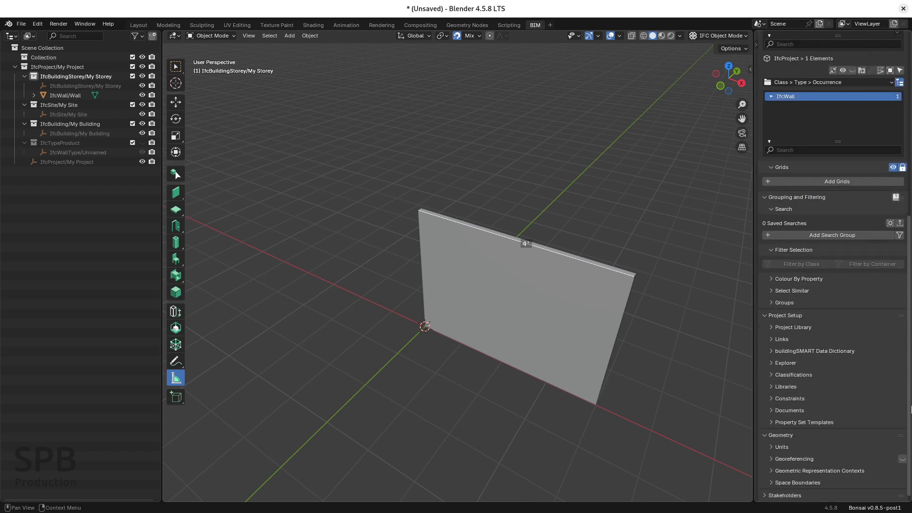
{"action": "left_click", "coordinate": [772, 448]}
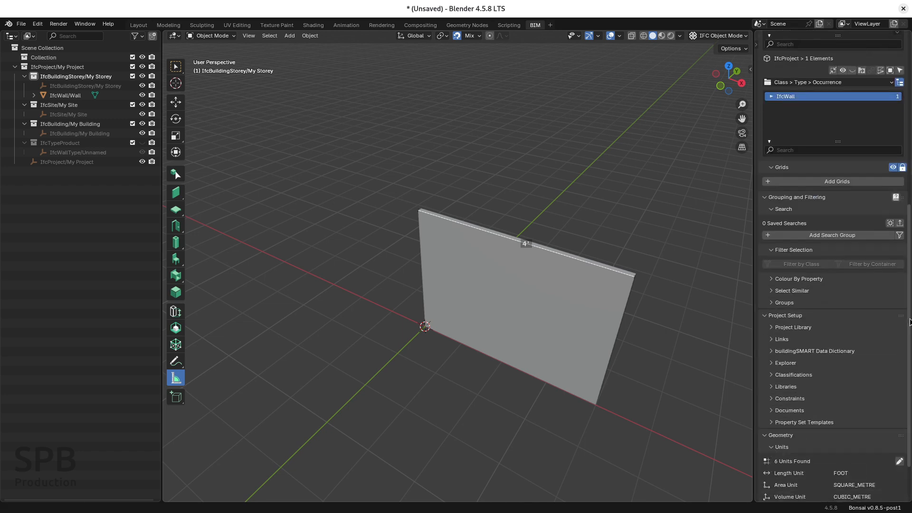
{"action": "left_click_drag", "start_coordinate": [909, 411], "coordinate": [910, 440]}
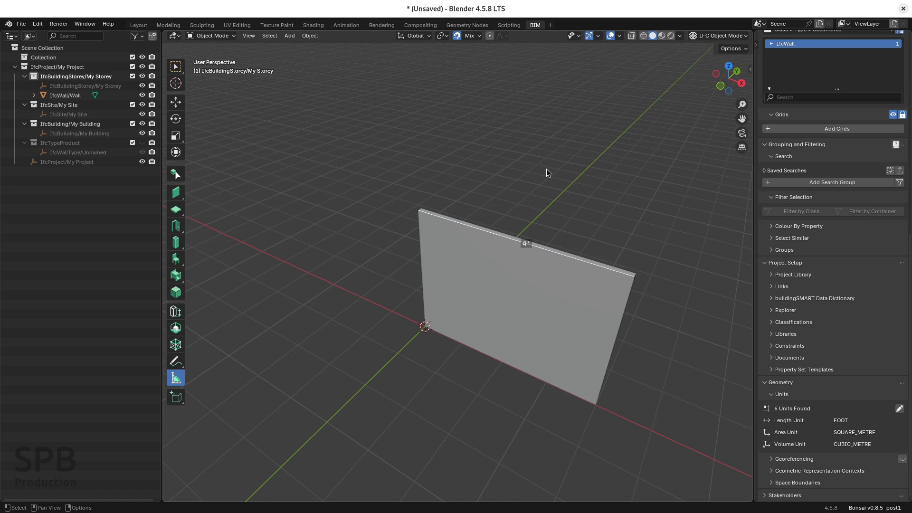
Load the IFC project SPA-cm.ifc from the home folder as a fresh session.
{"action": "left_click", "coordinate": [21, 24]}
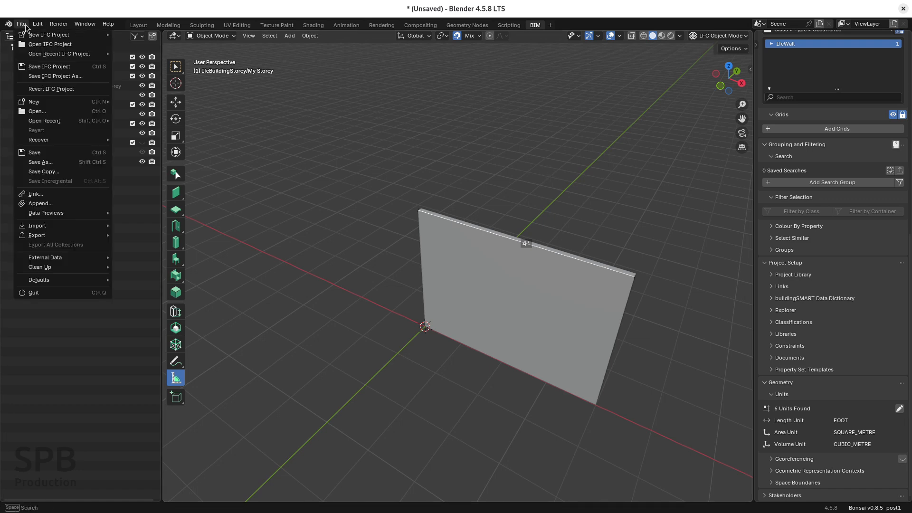
{"action": "left_click", "coordinate": [40, 46]}
{"action": "left_click", "coordinate": [340, 272]}
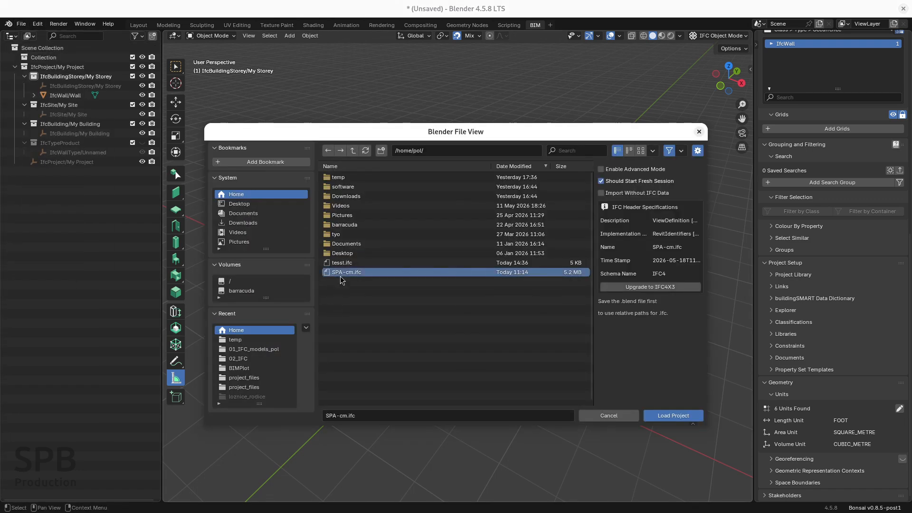
{"action": "left_click", "coordinate": [650, 416]}
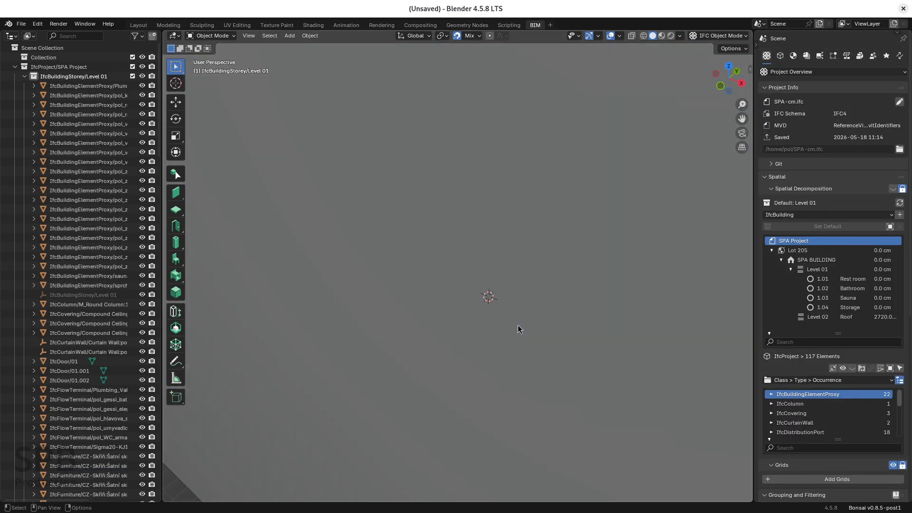
Measure the width of the building's yellow door along its bottom edge.
{"action": "scroll", "coordinate": [518, 325], "scroll_direction": "down", "scroll_amount": 8}
{"action": "middle_click_drag", "start_coordinate": [414, 333], "coordinate": [727, 324]}
{"action": "middle_click_drag", "start_coordinate": [517, 355], "coordinate": [514, 292], "text": "shift"}
{"action": "scroll", "coordinate": [514, 292], "scroll_direction": "down", "scroll_amount": 3}
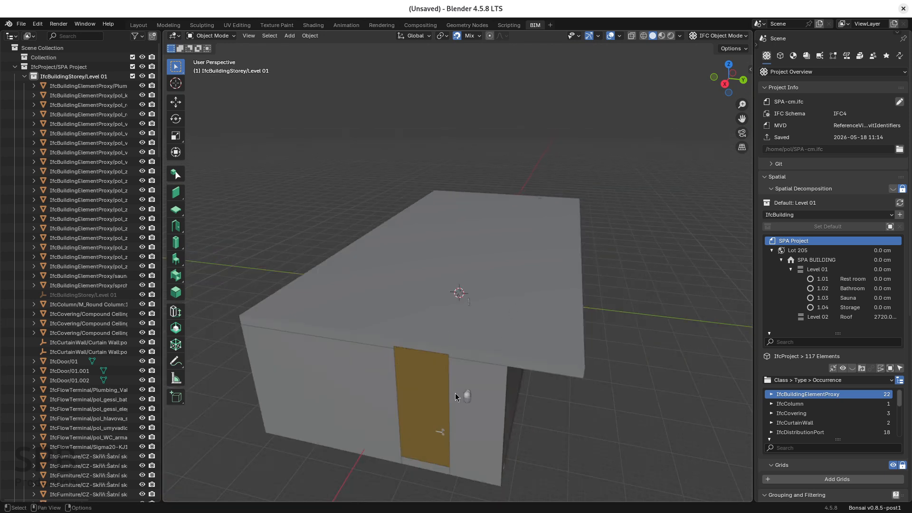
{"action": "scroll", "coordinate": [435, 421], "scroll_direction": "up", "scroll_amount": 6}
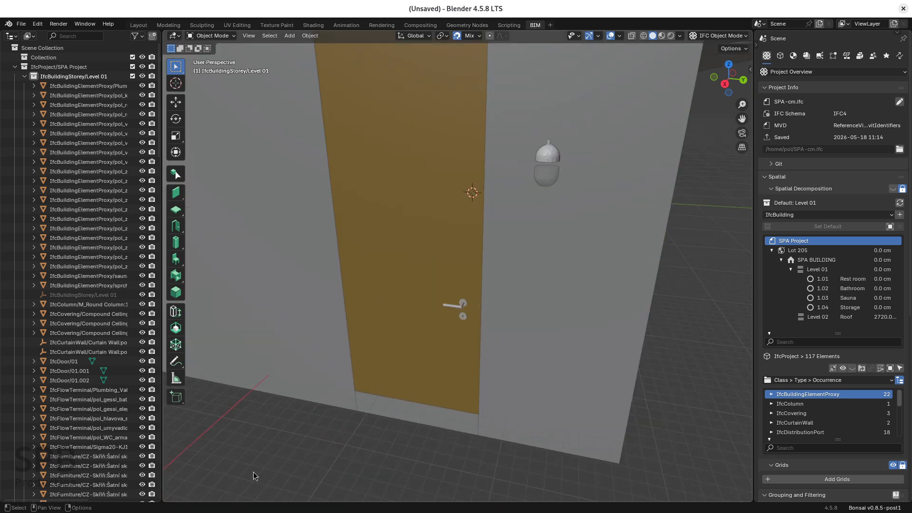
{"action": "left_click", "coordinate": [177, 379]}
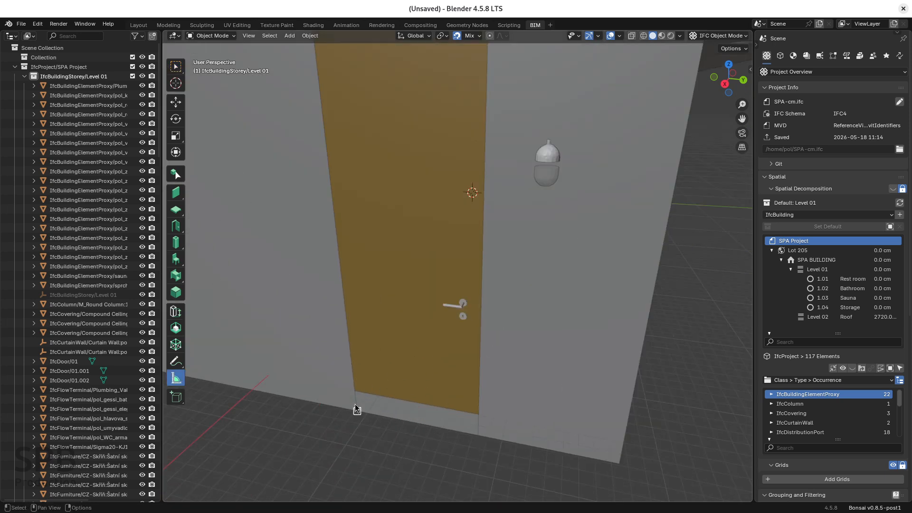
{"action": "left_click_drag", "start_coordinate": [357, 390], "coordinate": [478, 414]}
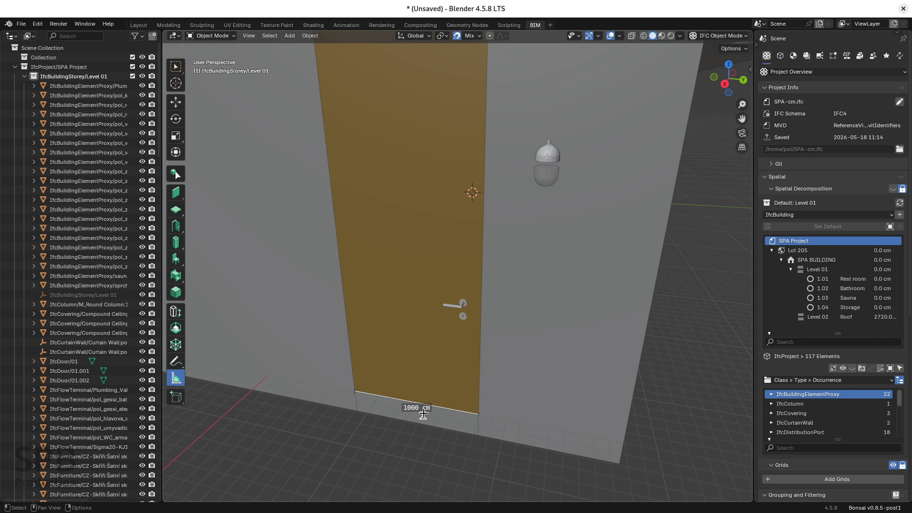
Measure the height of the wall corner beside the door and compare it with the door's width measurement.
{"action": "scroll", "coordinate": [457, 408], "scroll_direction": "down", "scroll_amount": 5}
{"action": "scroll", "coordinate": [507, 393], "scroll_direction": "up", "scroll_amount": 1}
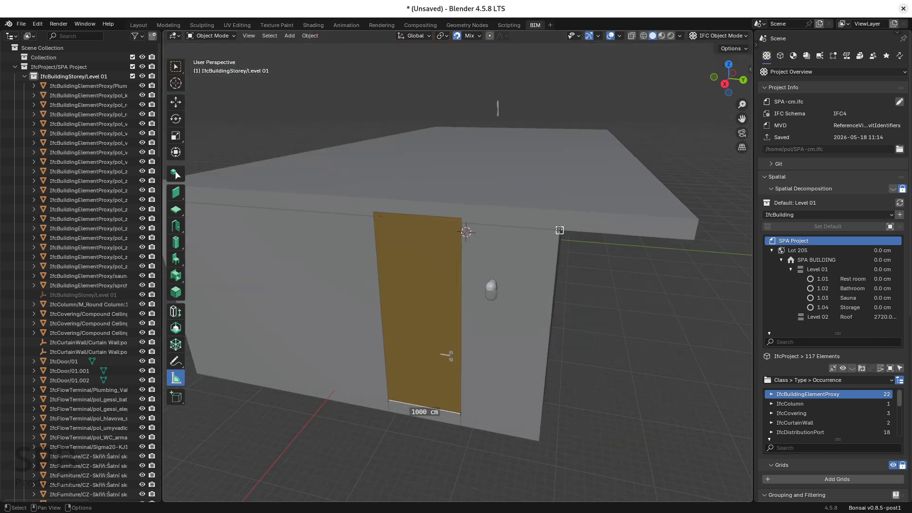
{"action": "left_click_drag", "start_coordinate": [560, 230], "coordinate": [540, 440]}
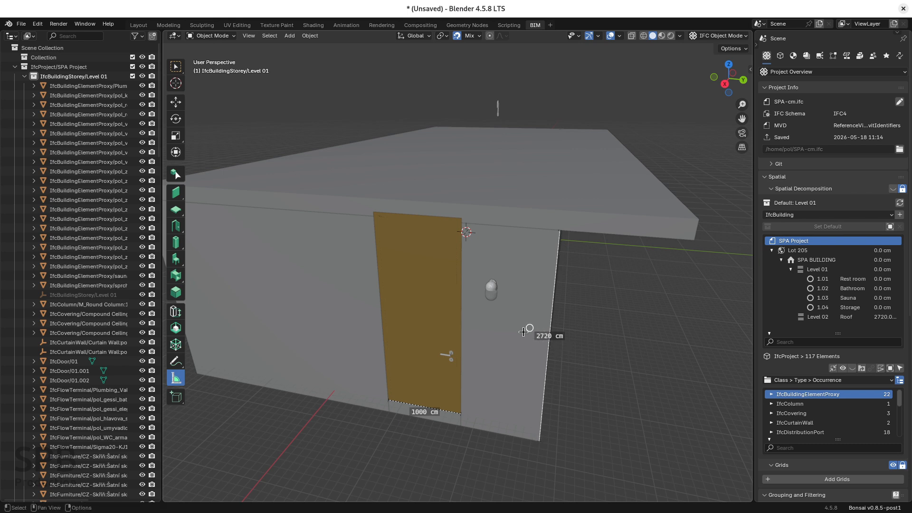
{"action": "scroll", "coordinate": [574, 329], "scroll_direction": "down", "scroll_amount": 3}
{"action": "middle_click_drag", "start_coordinate": [586, 334], "coordinate": [499, 332]}
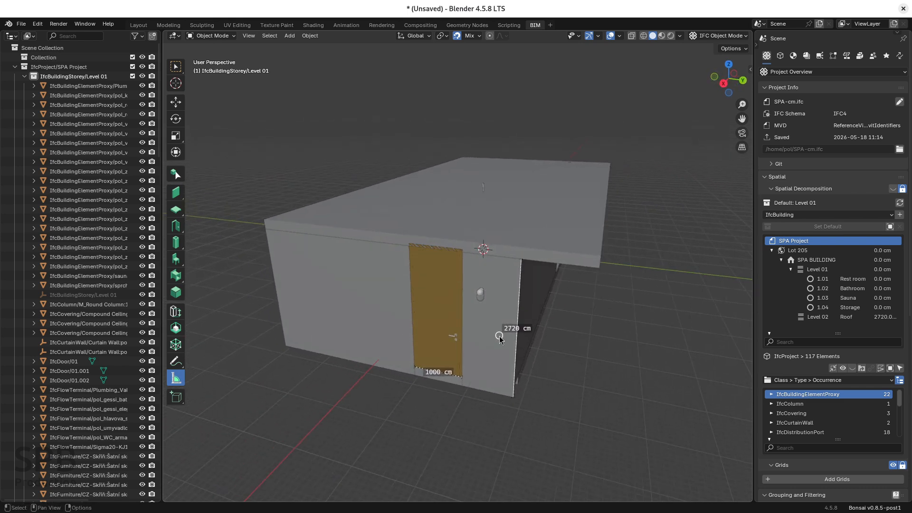
{"action": "scroll", "coordinate": [499, 354], "scroll_direction": "up", "scroll_amount": 2}
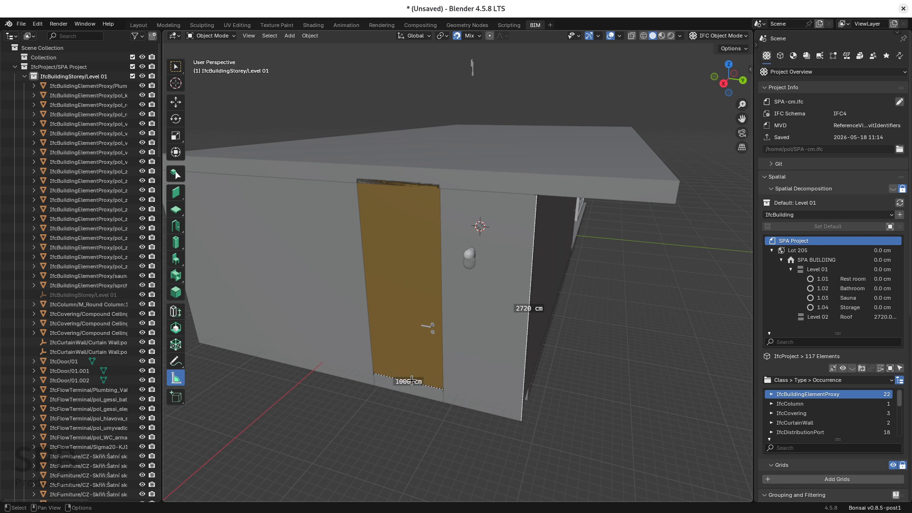
Check which length, area and volume units are assigned to the SPA project.
{"action": "scroll", "coordinate": [910, 250], "scroll_direction": "down", "scroll_amount": 8}
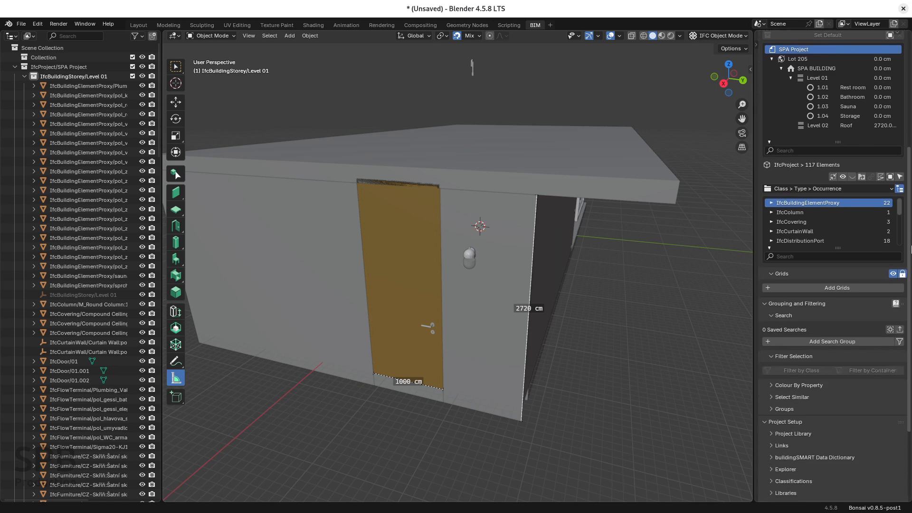
{"action": "scroll", "coordinate": [910, 250], "scroll_direction": "down", "scroll_amount": 5}
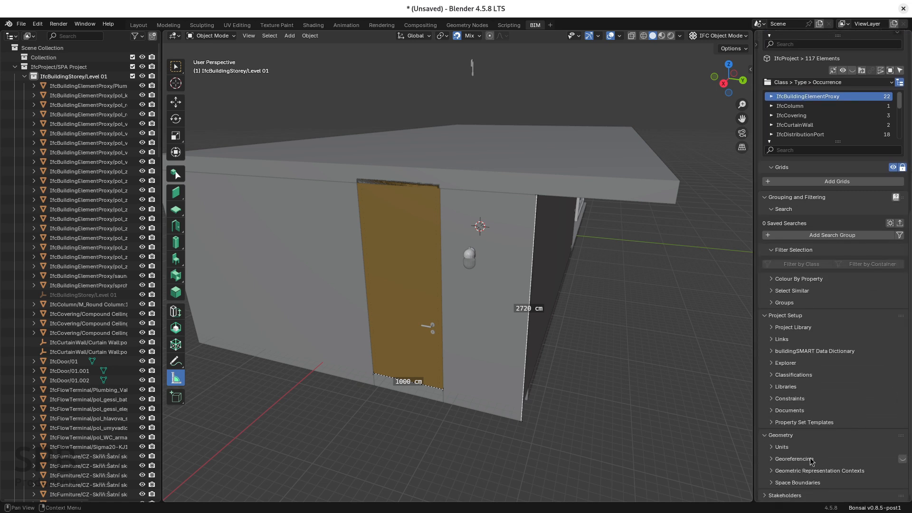
{"action": "left_click", "coordinate": [771, 448]}
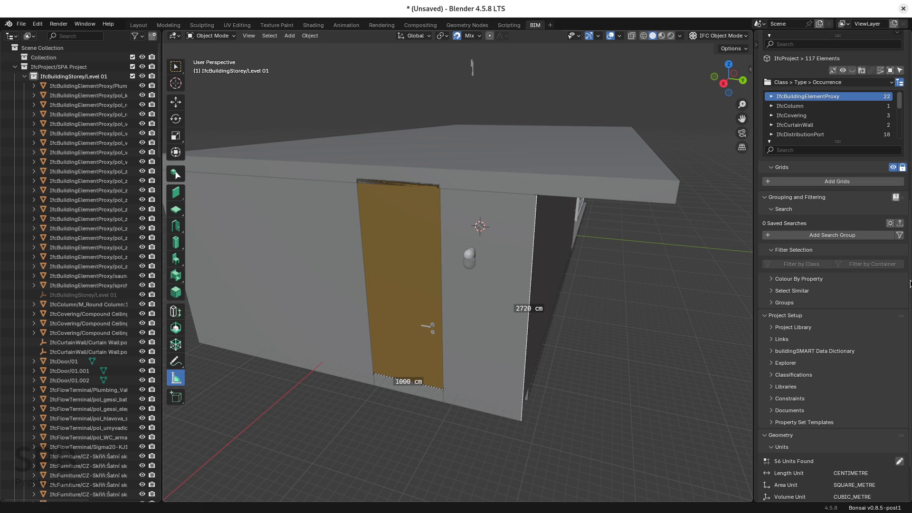
{"action": "scroll", "coordinate": [908, 285], "scroll_direction": "down", "scroll_amount": 2}
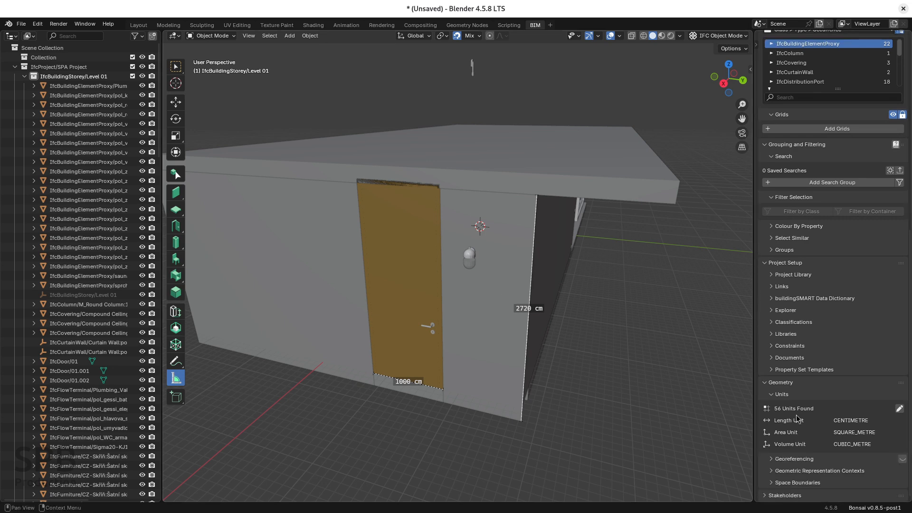
Open the SPA project's units for editing, widen the properties area and examine the end of the unit list.
{"action": "left_click", "coordinate": [900, 409]}
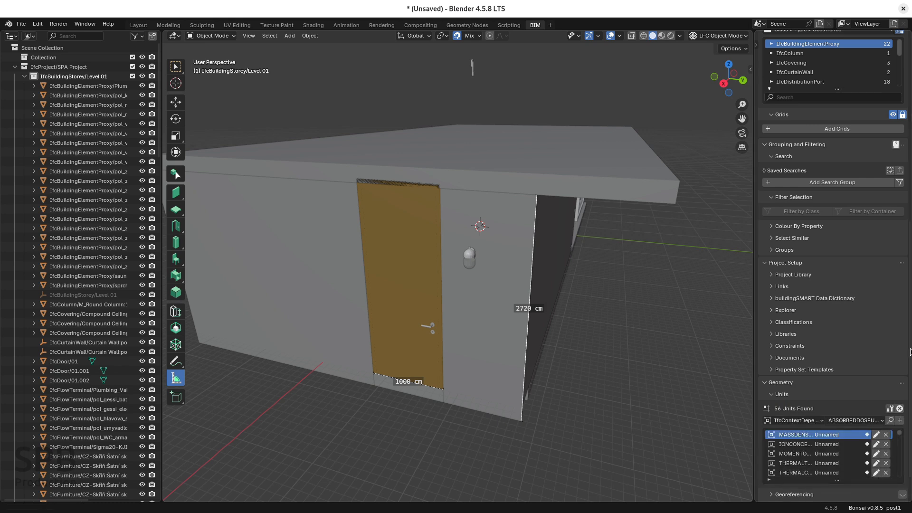
{"action": "scroll", "coordinate": [908, 352], "scroll_direction": "down", "scroll_amount": 1}
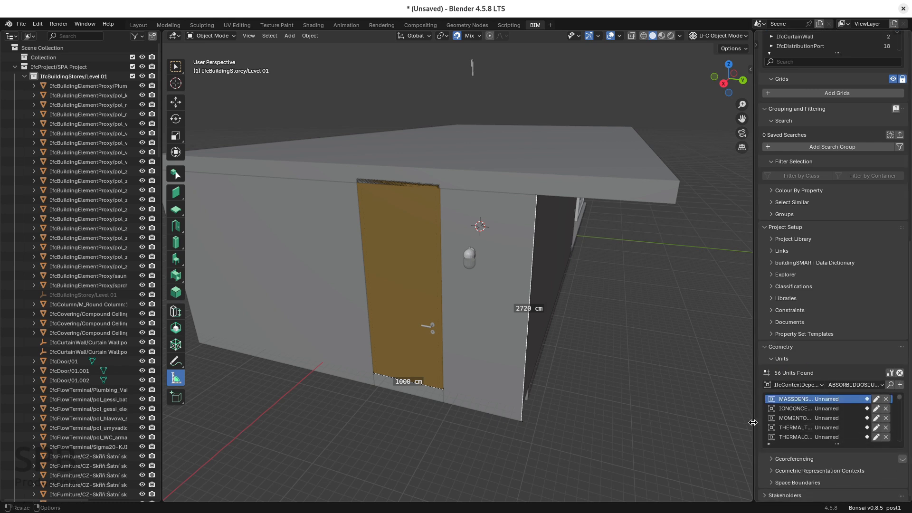
{"action": "left_click_drag", "start_coordinate": [755, 423], "coordinate": [630, 435]}
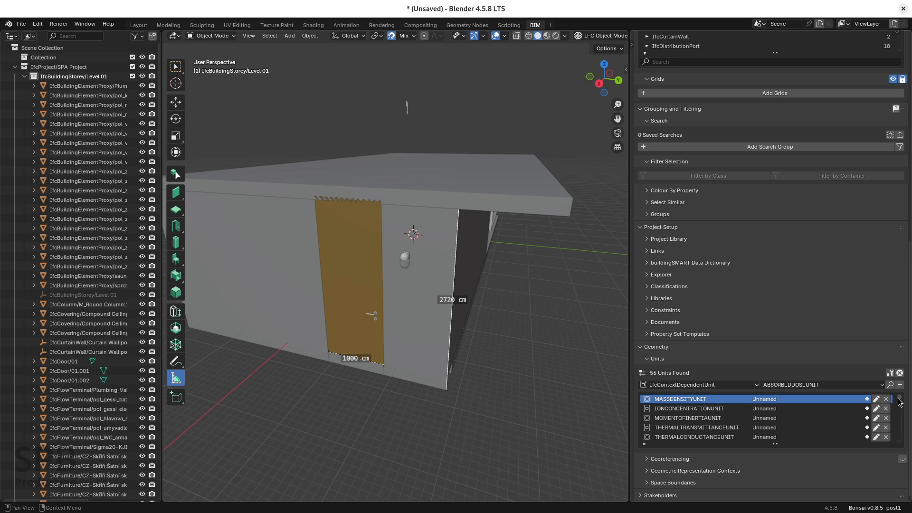
{"action": "left_click_drag", "start_coordinate": [899, 403], "coordinate": [902, 445]}
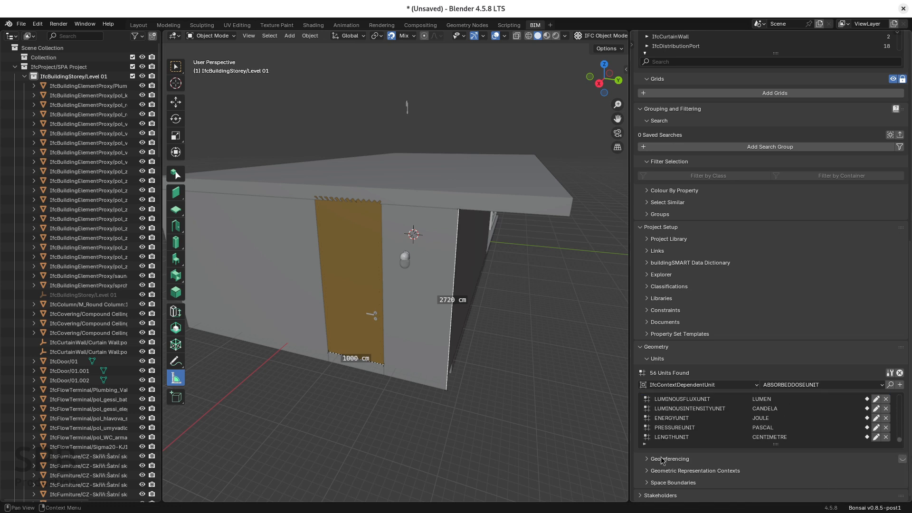
Filter the SPA project's unit list by METRE and examine which of the matching units are assigned.
{"action": "left_click", "coordinate": [645, 446]}
{"action": "left_click", "coordinate": [681, 454]}
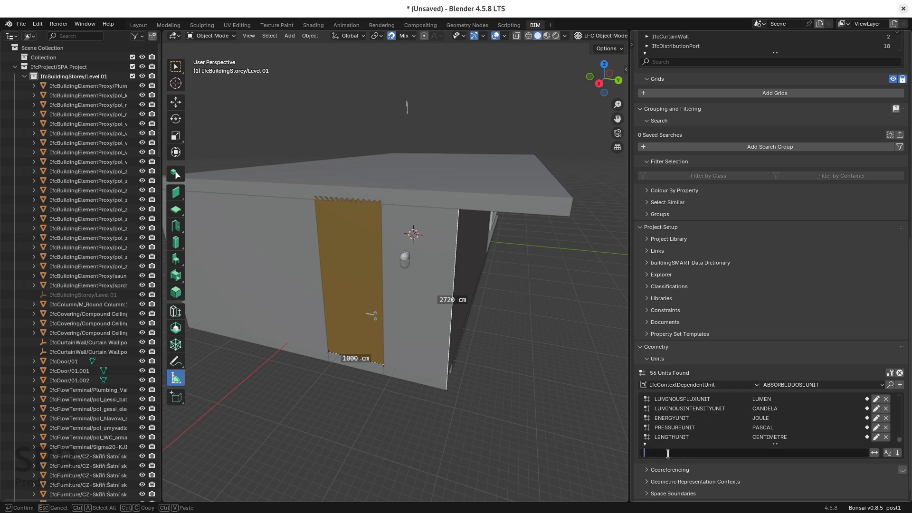
{"action": "type", "text": "METRE"}
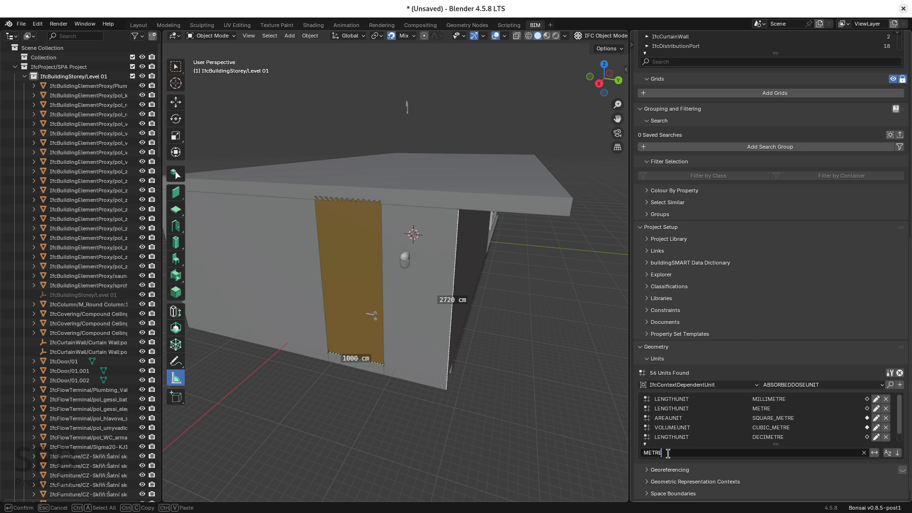
{"action": "key", "text": "Return"}
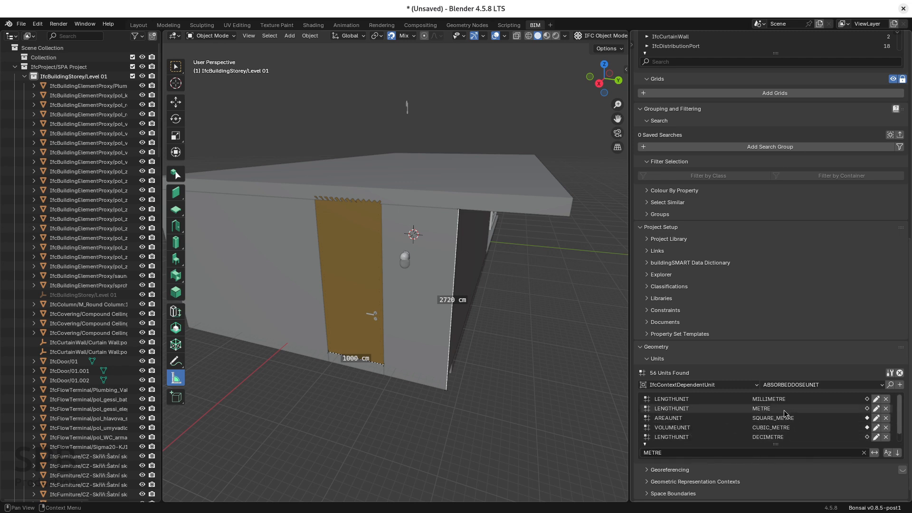
{"action": "scroll", "coordinate": [903, 428], "scroll_direction": "down", "scroll_amount": 1}
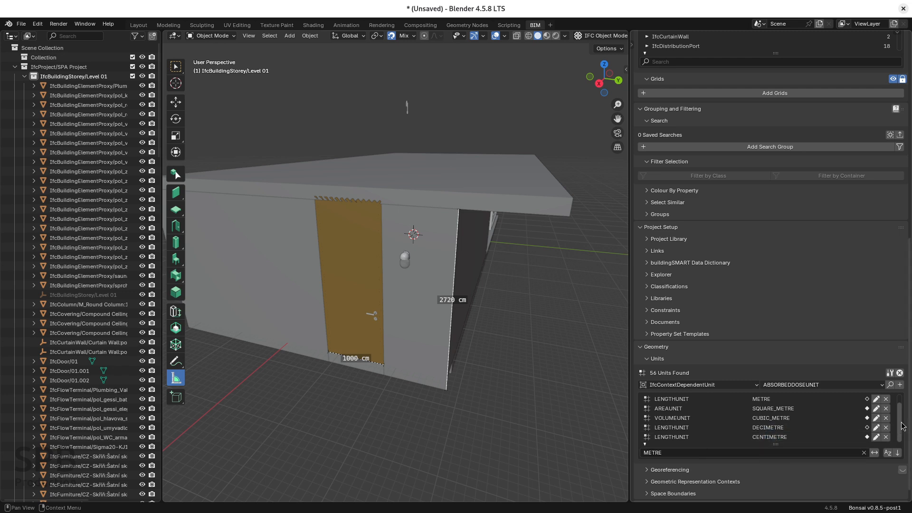
Stop editing the SPA project's units and save the IFC project under the name copy.ifc in the home folder.
{"action": "scroll", "coordinate": [902, 406], "scroll_direction": "up", "scroll_amount": 1}
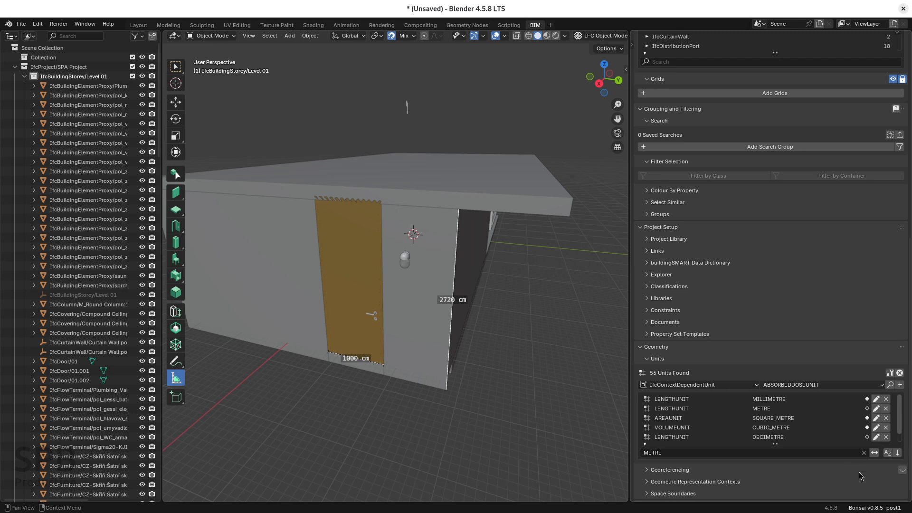
{"action": "left_click", "coordinate": [900, 374]}
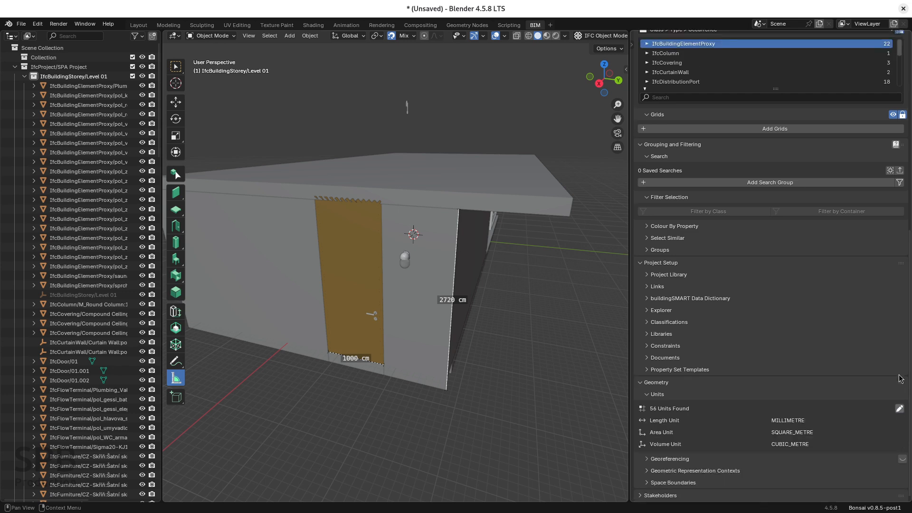
{"action": "left_click", "coordinate": [21, 24]}
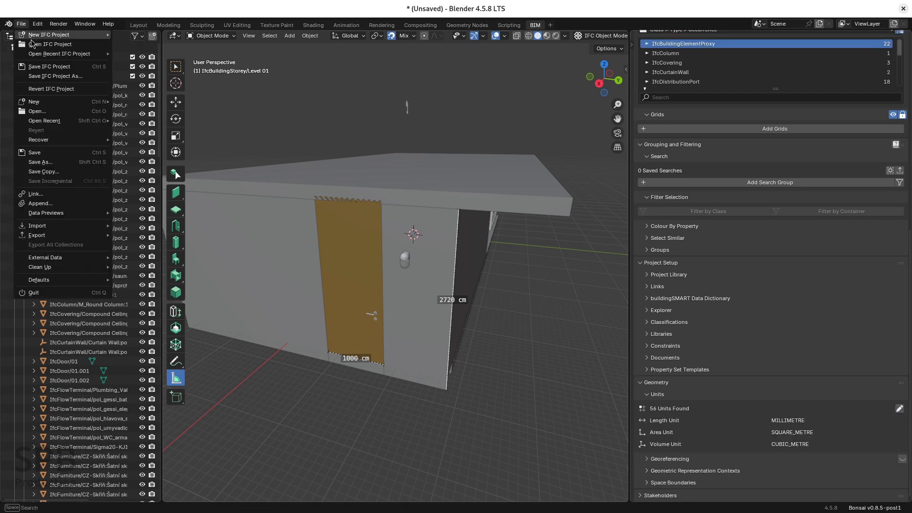
{"action": "left_click", "coordinate": [61, 77]}
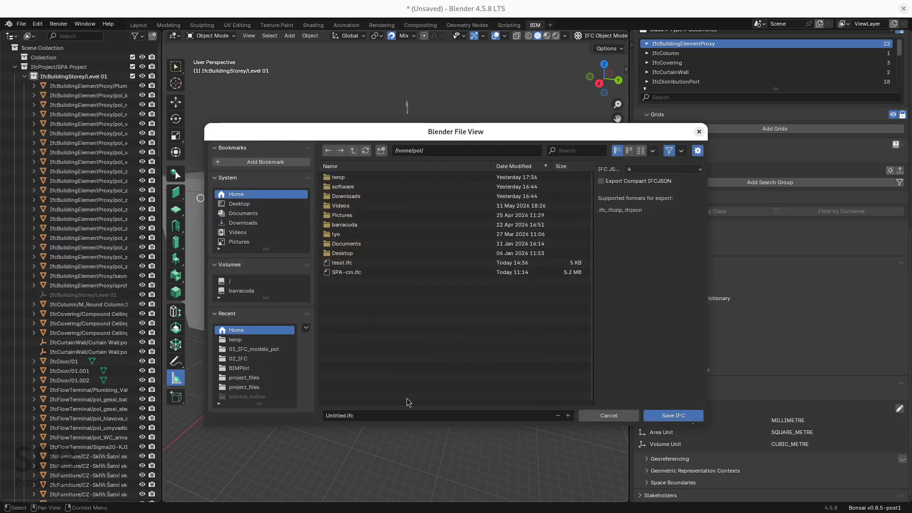
{"action": "left_click", "coordinate": [343, 417]}
{"action": "type", "text": "copy"}
{"action": "key", "text": "Return"}
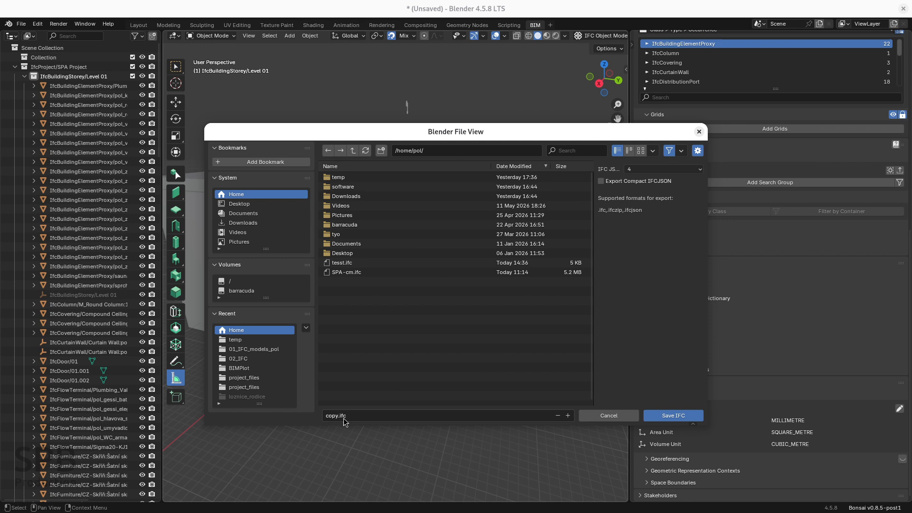
{"action": "left_click", "coordinate": [678, 418]}
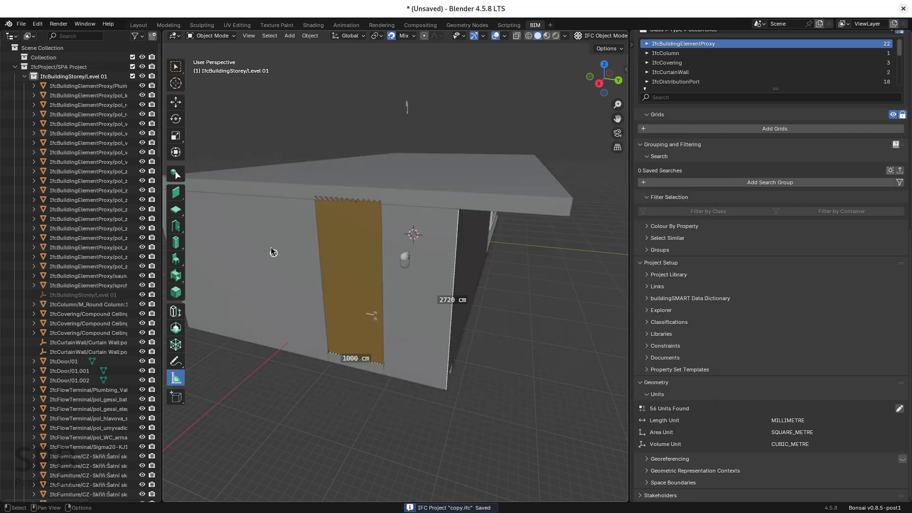
Start a new Metric (m) IFC project and load copy.ifc from the home folder.
{"action": "left_click", "coordinate": [21, 24]}
{"action": "mouse_move", "coordinate": [63, 37]}
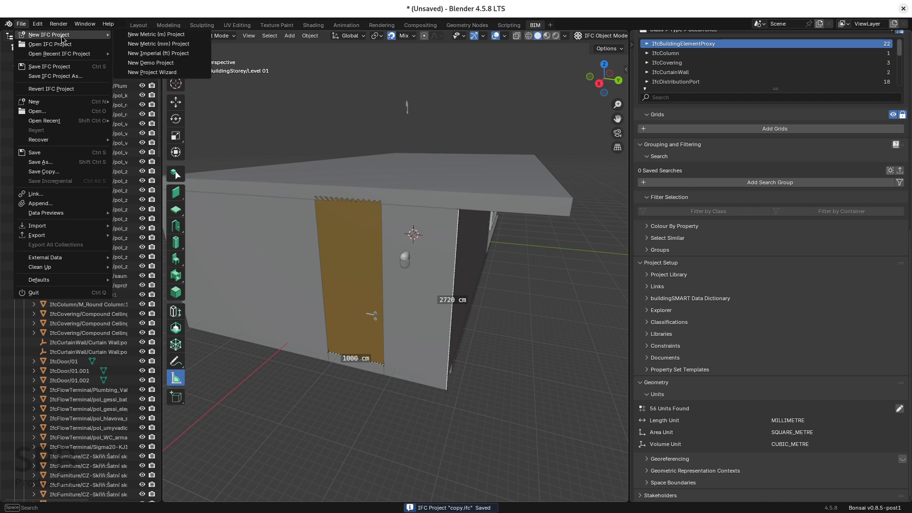
{"action": "left_click", "coordinate": [142, 35]}
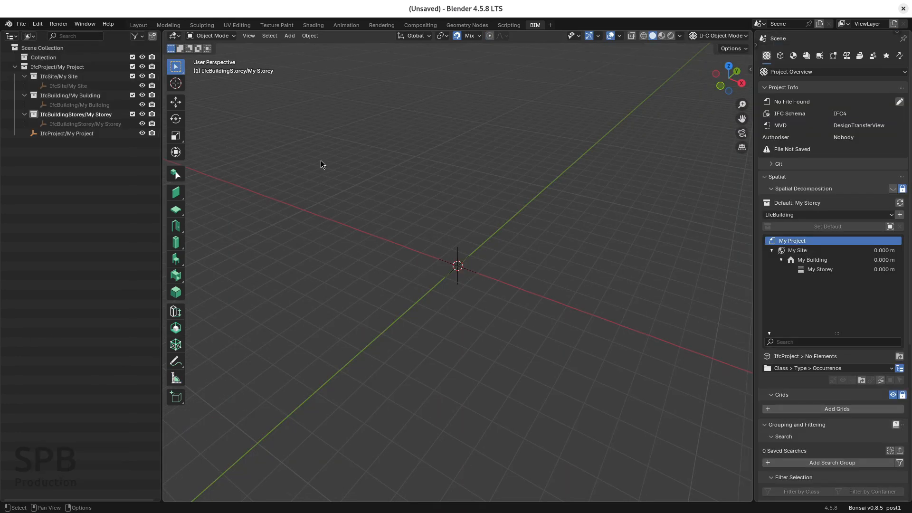
{"action": "left_click", "coordinate": [26, 25]}
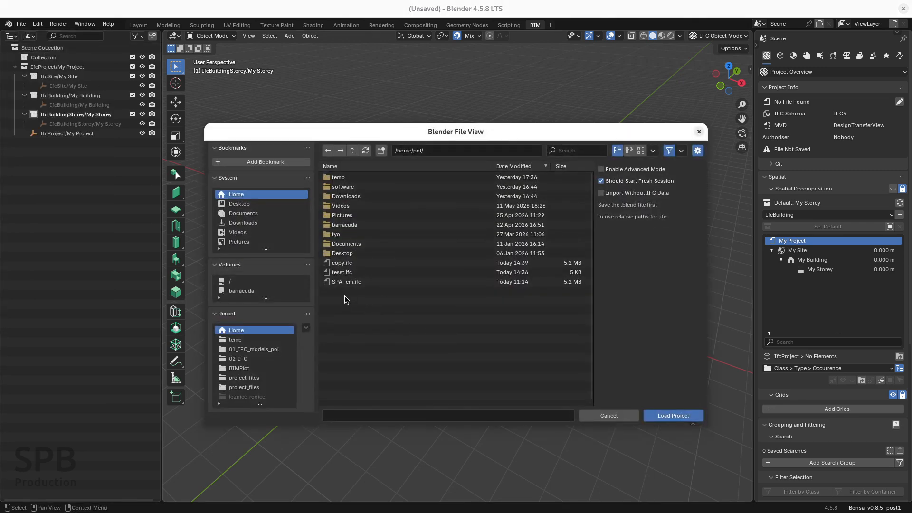
{"action": "left_click", "coordinate": [345, 263]}
{"action": "left_click", "coordinate": [678, 417]}
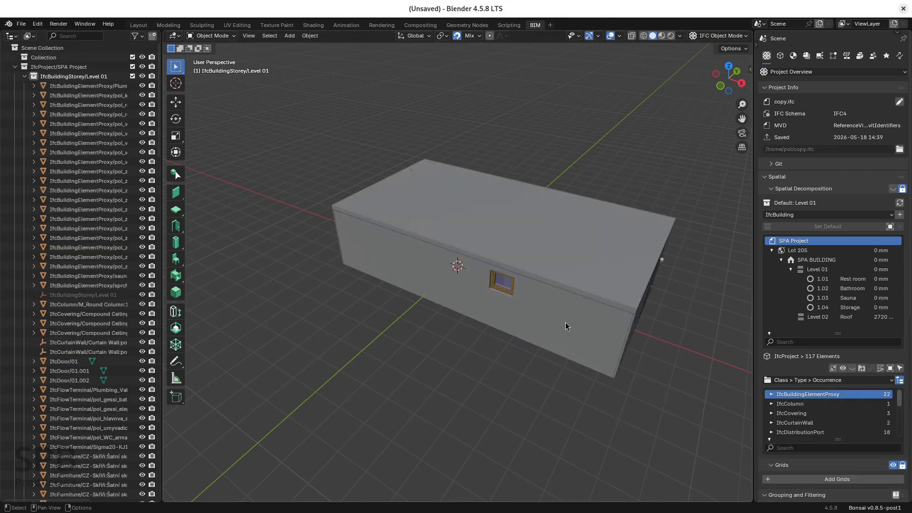
Measure the door's width along its bottom edge and the height of the wall corner beside it.
{"action": "middle_click_drag", "start_coordinate": [367, 323], "coordinate": [456, 338]}
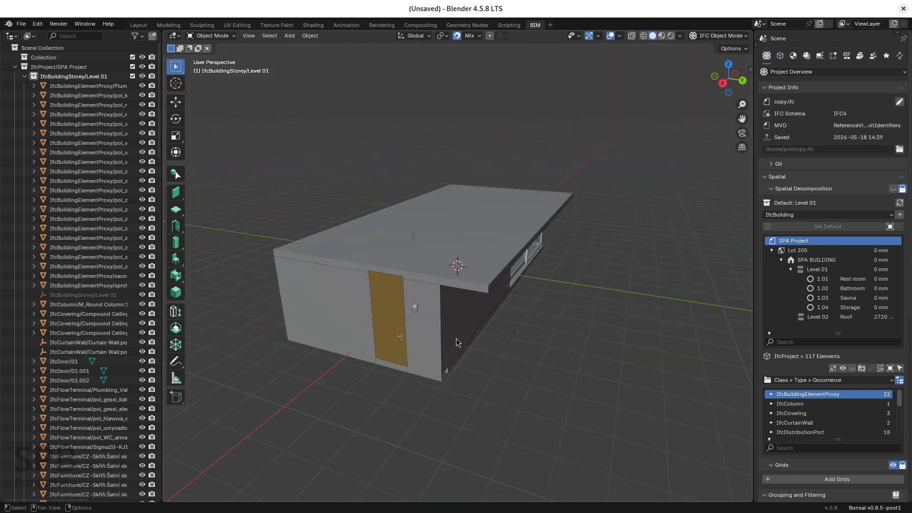
{"action": "scroll", "coordinate": [372, 370], "scroll_direction": "up", "scroll_amount": 5}
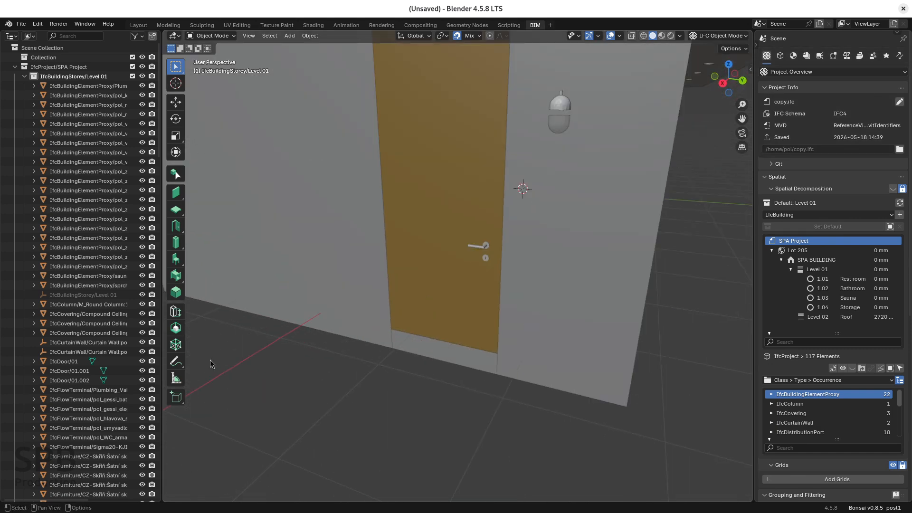
{"action": "left_click", "coordinate": [181, 382]}
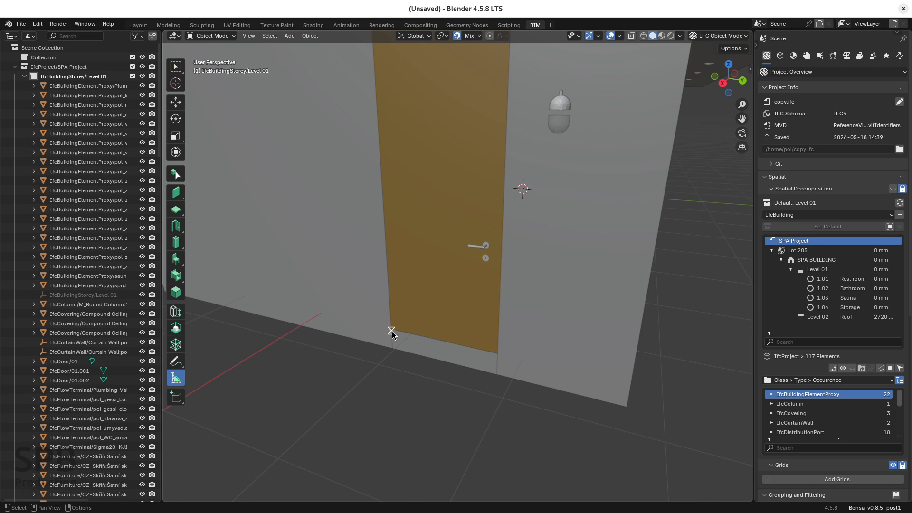
{"action": "left_click_drag", "start_coordinate": [393, 330], "coordinate": [498, 354]}
{"action": "scroll", "coordinate": [592, 312], "scroll_direction": "down", "scroll_amount": 4}
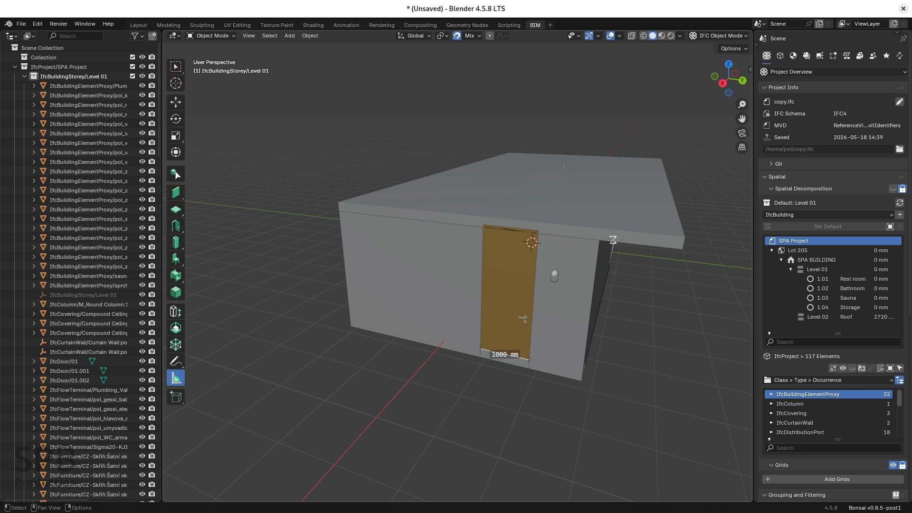
{"action": "left_click_drag", "start_coordinate": [600, 240], "coordinate": [583, 380]}
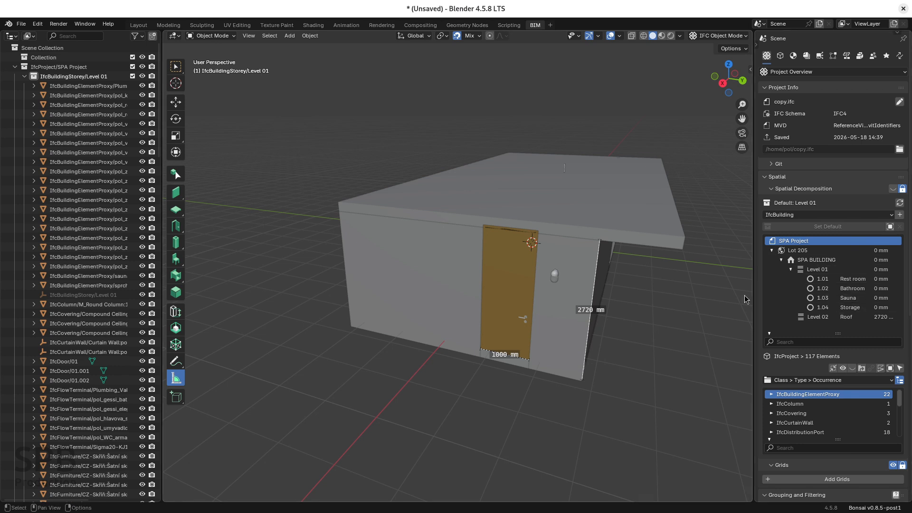
Widen the properties area, look around the building and check copy.ifc's assigned length, area and volume units.
{"action": "left_click_drag", "start_coordinate": [753, 294], "coordinate": [698, 293]}
{"action": "left_click", "coordinate": [175, 67]}
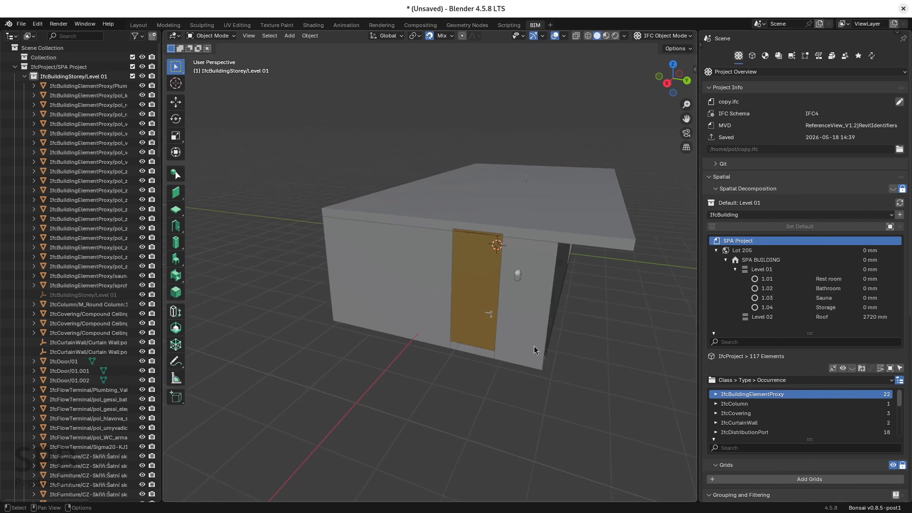
{"action": "middle_click_drag", "start_coordinate": [534, 346], "coordinate": [469, 392]}
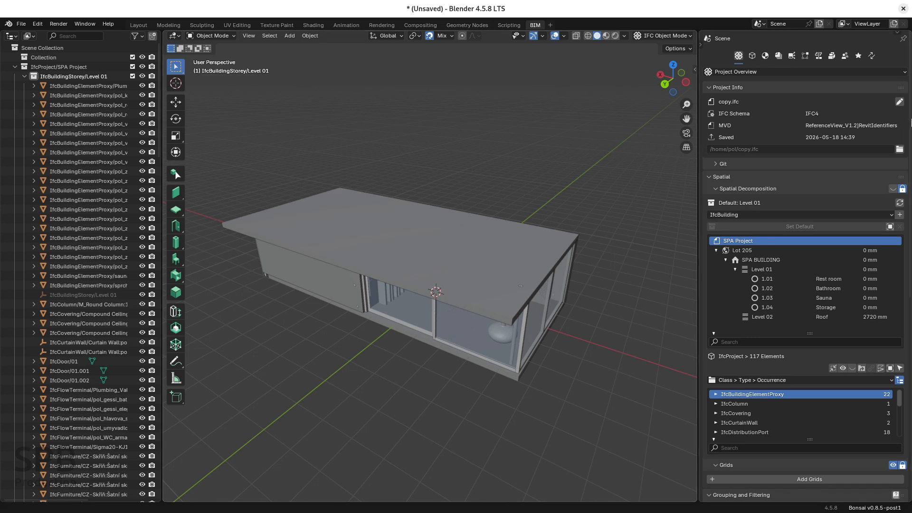
{"action": "scroll", "coordinate": [911, 122], "scroll_direction": "down", "scroll_amount": 12}
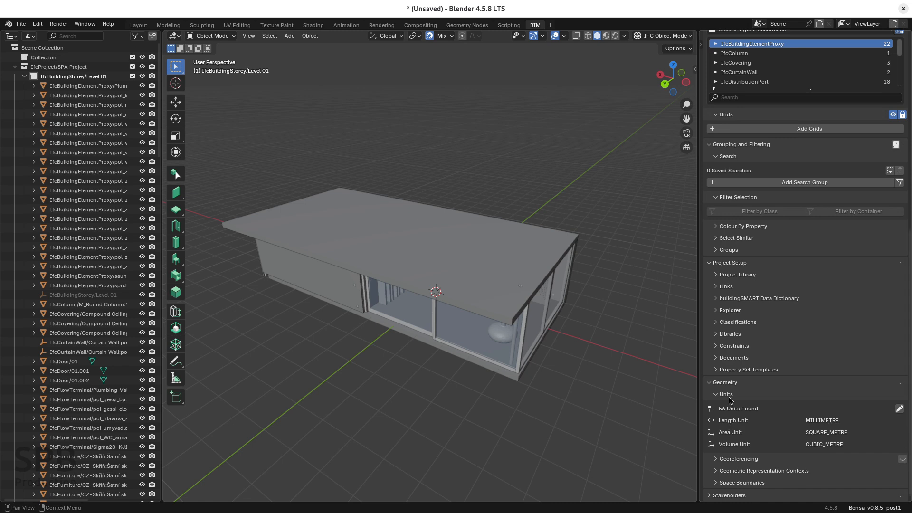
{"action": "scroll", "coordinate": [911, 409], "scroll_direction": "up", "scroll_amount": 12}
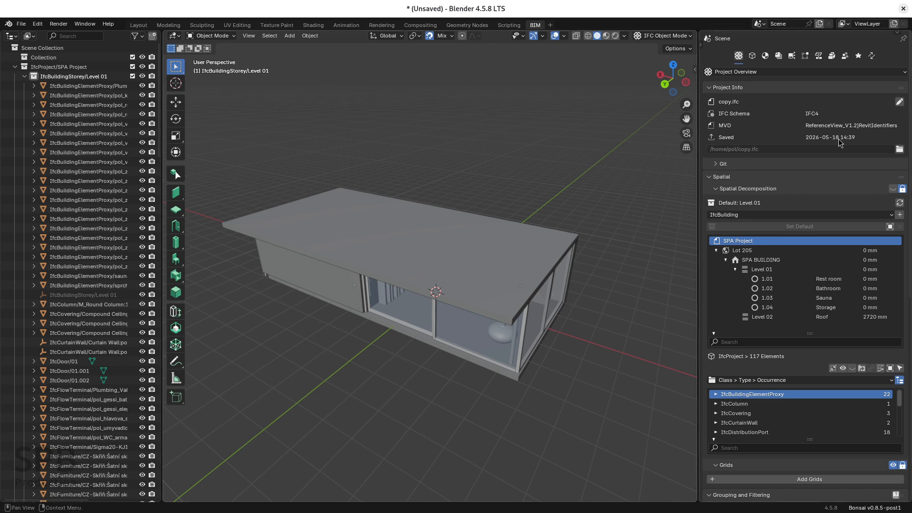
Set up an IFC patch with the ConvertLengthUnit recipe that loads the project from memory.
{"action": "left_click", "coordinate": [845, 57]}
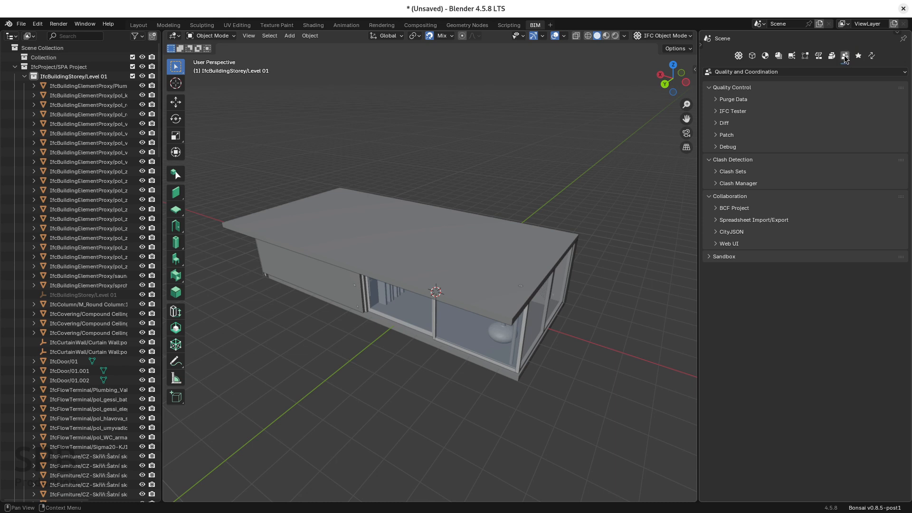
{"action": "left_click", "coordinate": [719, 135]}
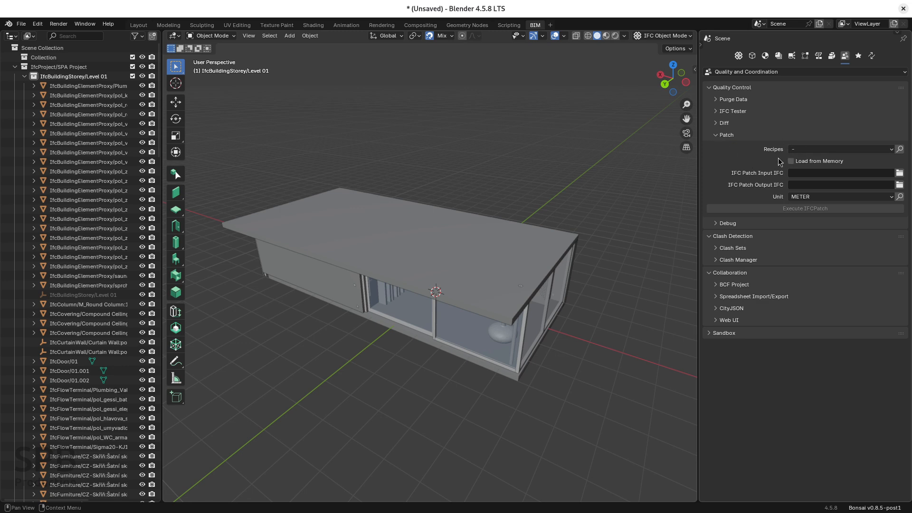
{"action": "left_click", "coordinate": [816, 150]}
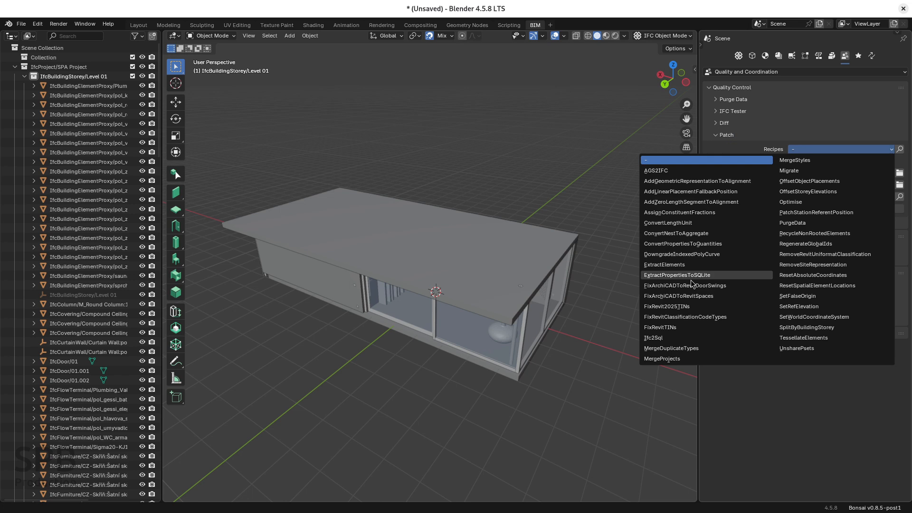
{"action": "left_click", "coordinate": [834, 149]}
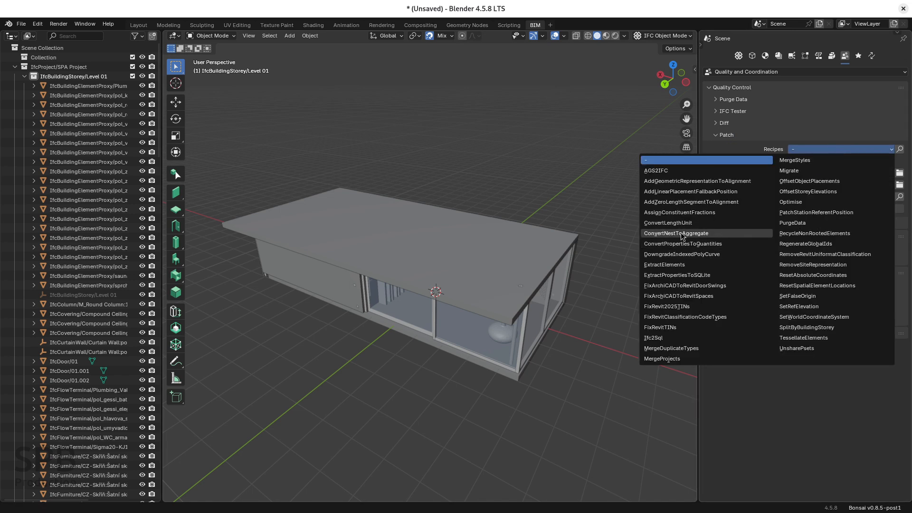
{"action": "left_click", "coordinate": [662, 224]}
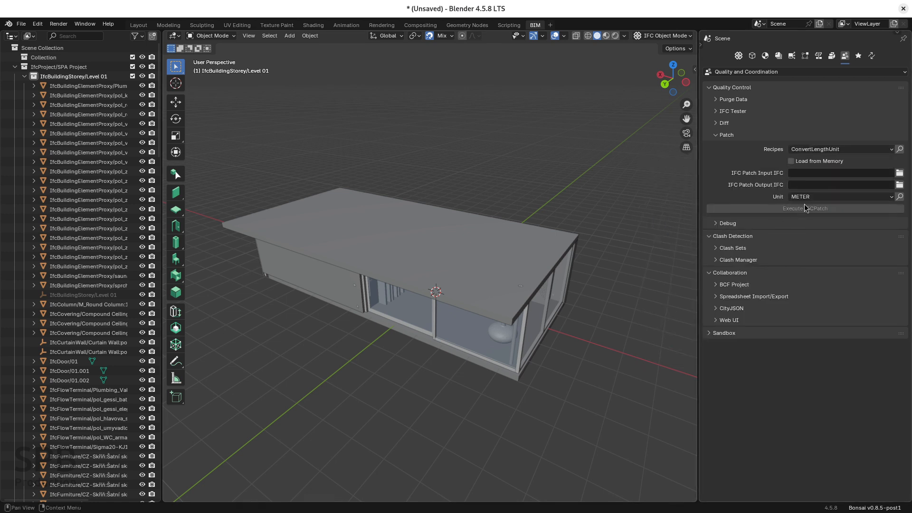
{"action": "left_click", "coordinate": [801, 161]}
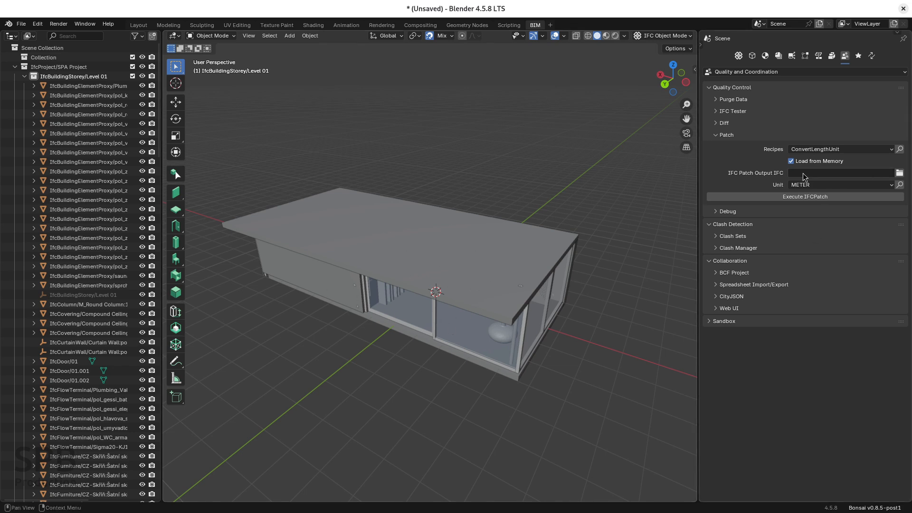
Run the length unit patch with FOOT as the unit and /home/pol/spa-feet.ifc as the output file.
{"action": "left_click", "coordinate": [900, 174]}
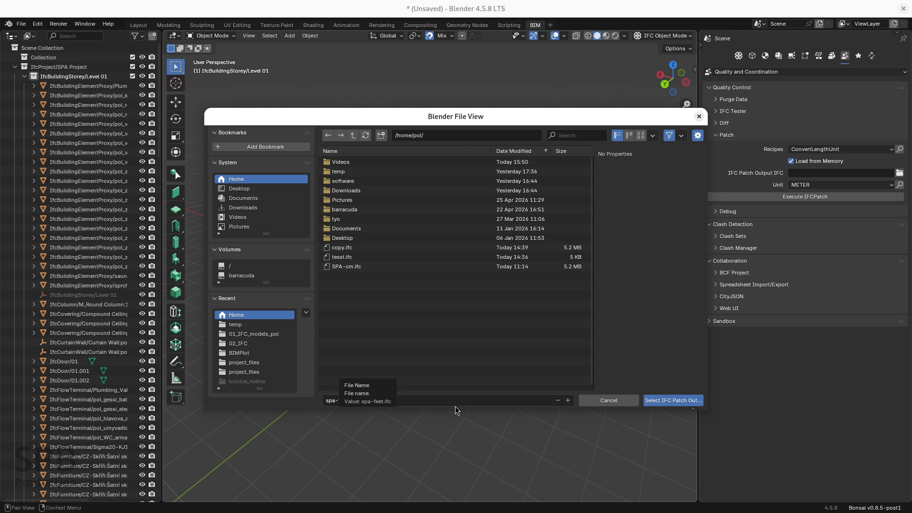
{"action": "left_click", "coordinate": [346, 402]}
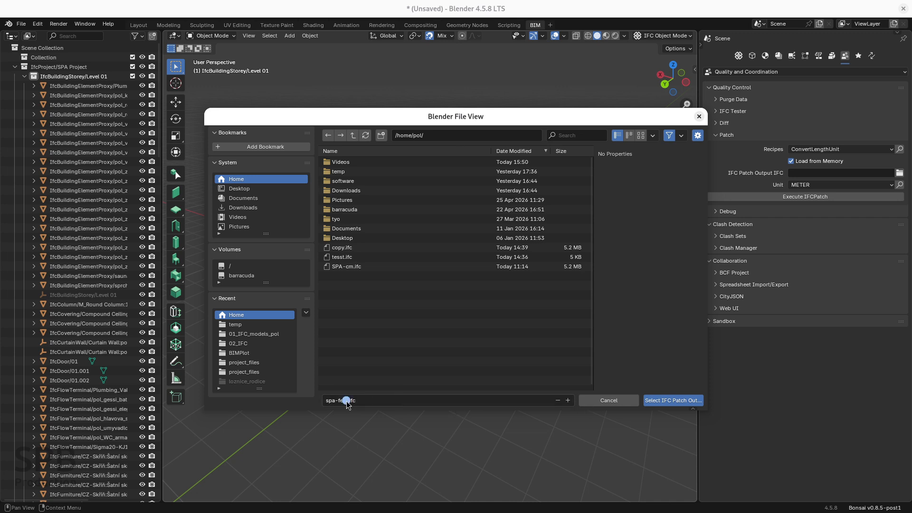
{"action": "left_click", "coordinate": [667, 400]}
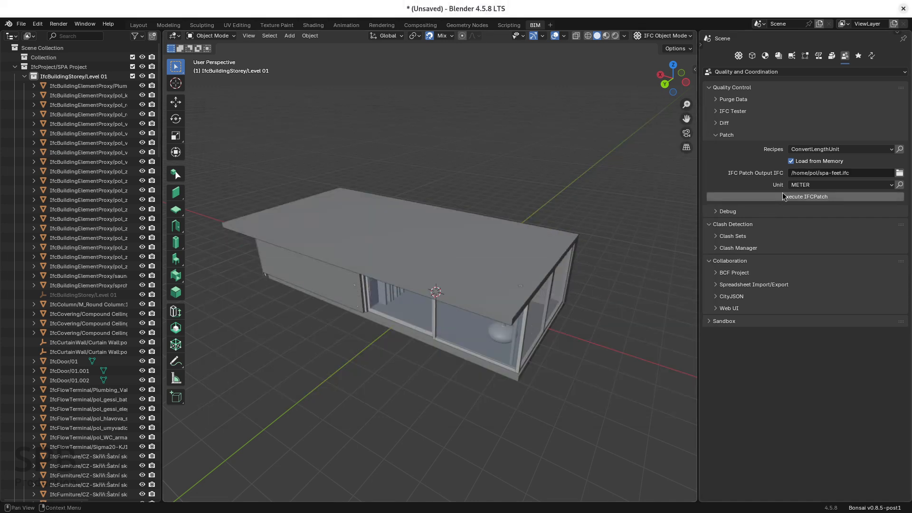
{"action": "left_click", "coordinate": [829, 186]}
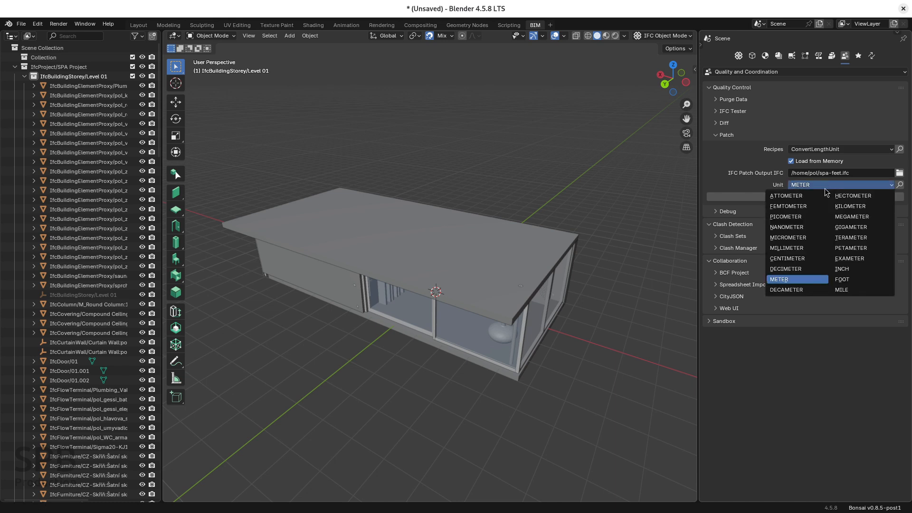
{"action": "left_click", "coordinate": [843, 282]}
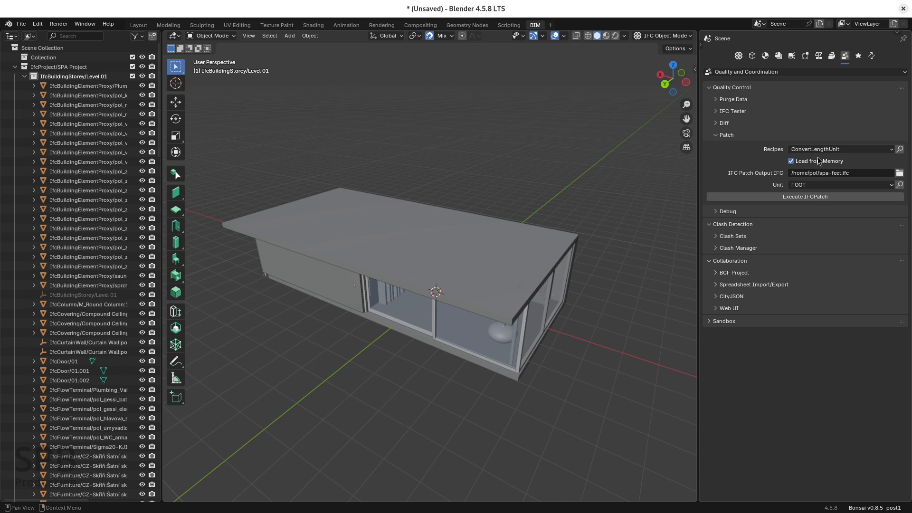
{"action": "left_click", "coordinate": [806, 197]}
Load the patched project spa-feet.ifc from the home folder.
{"action": "left_click", "coordinate": [22, 23]}
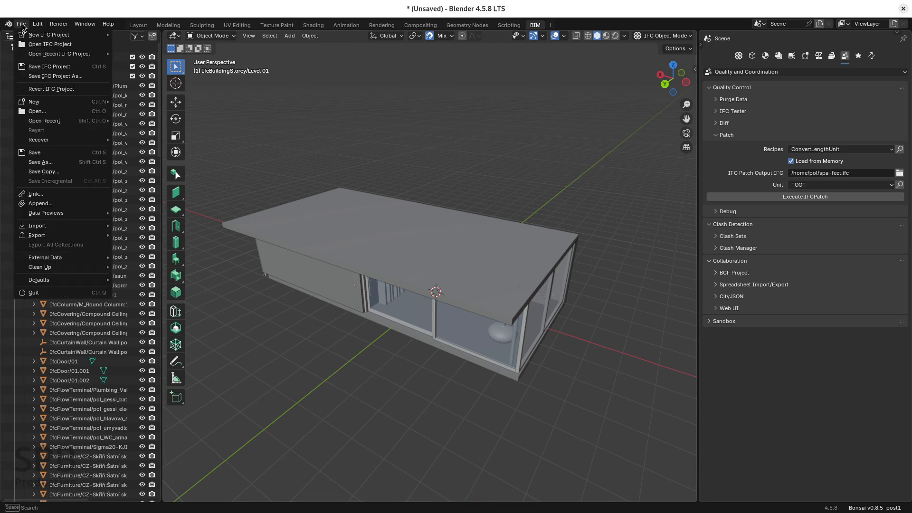
{"action": "left_click", "coordinate": [48, 44]}
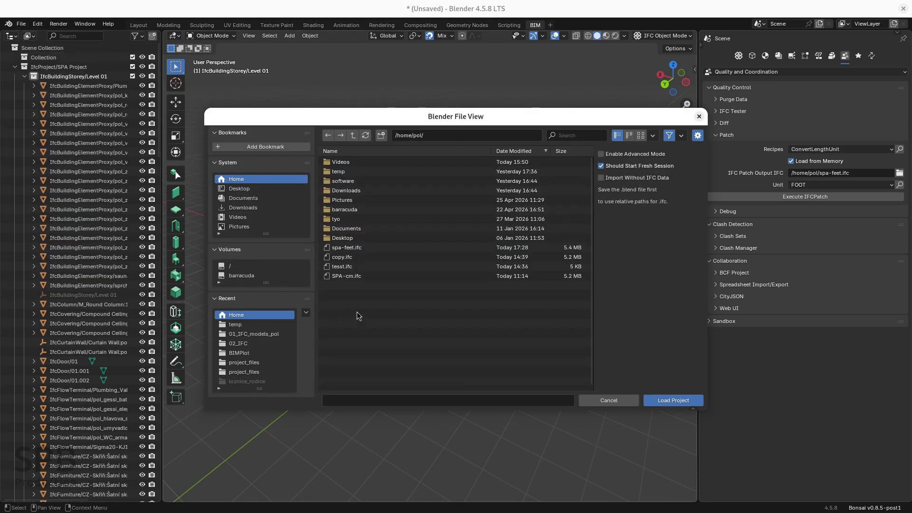
{"action": "left_click", "coordinate": [347, 249]}
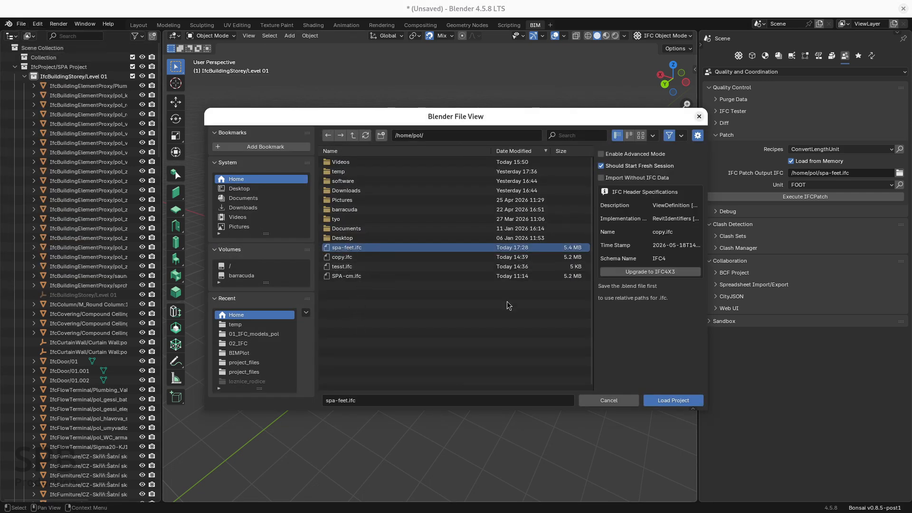
{"action": "left_click", "coordinate": [656, 400]}
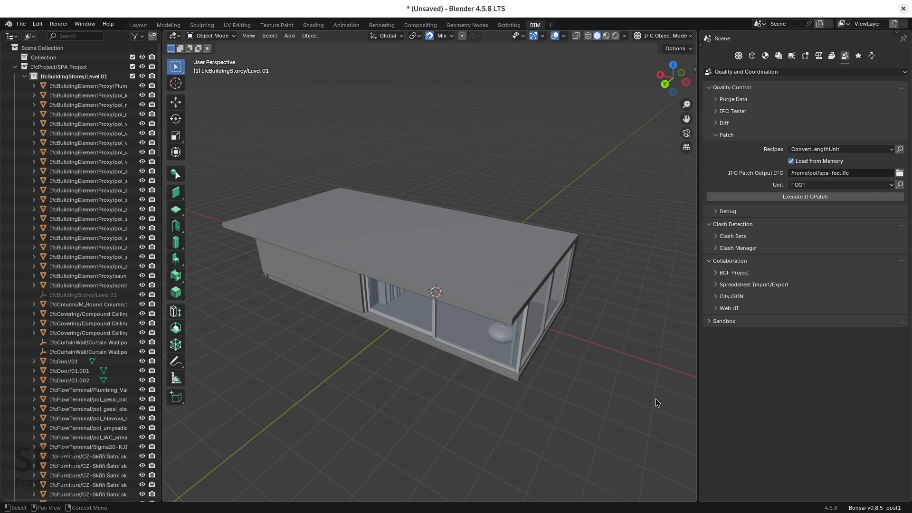
Orbit around the loaded building and check the project's assigned length, area and volume units in the Geometry settings.
{"action": "middle_click_drag", "start_coordinate": [628, 295], "coordinate": [416, 275]}
{"action": "scroll", "coordinate": [851, 380], "scroll_direction": "down", "scroll_amount": 12}
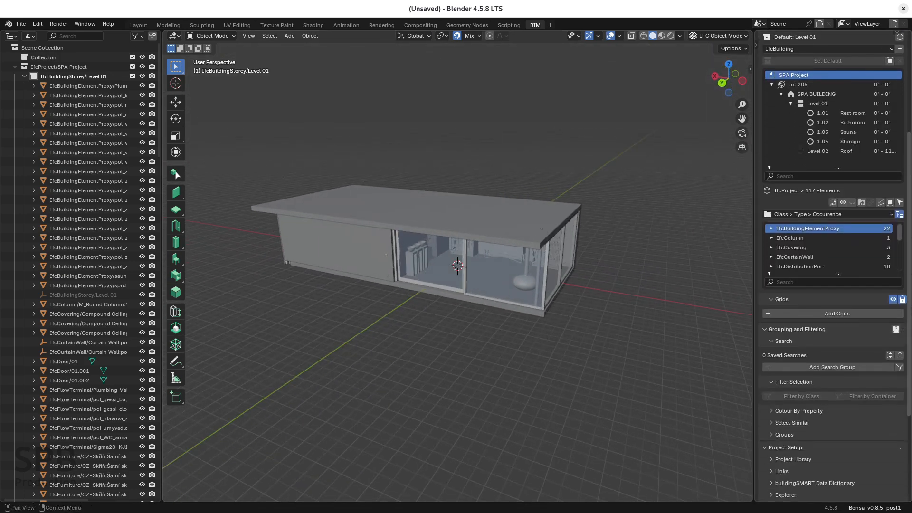
{"action": "left_click", "coordinate": [775, 448]}
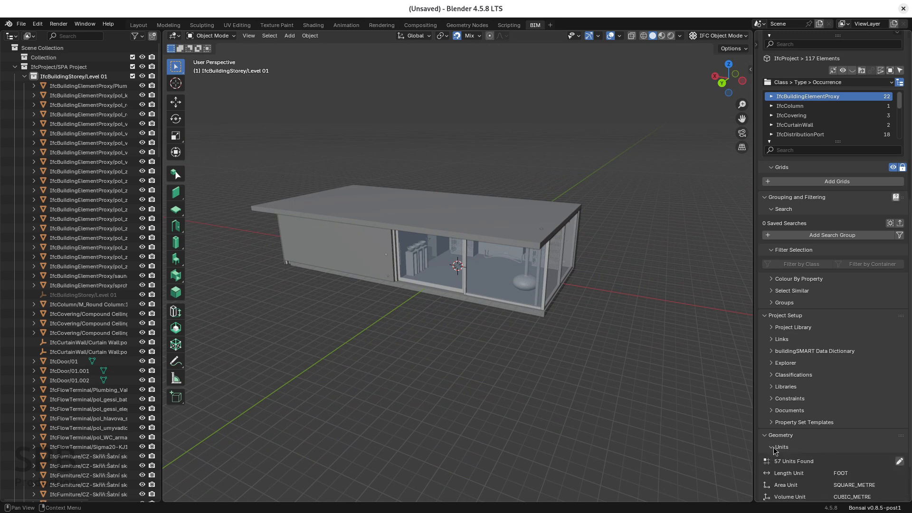
{"action": "scroll", "coordinate": [789, 462], "scroll_direction": "down", "scroll_amount": 2}
{"action": "left_click", "coordinate": [793, 435]}
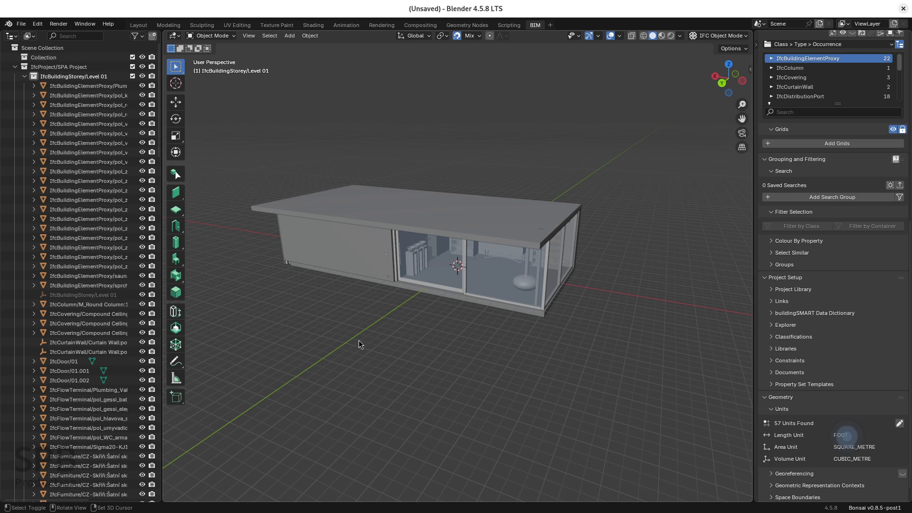
Measure the width of the yellow exterior door along its bottom edge with the Measure tool.
{"action": "middle_click_drag", "start_coordinate": [358, 340], "coordinate": [489, 358]}
{"action": "scroll", "coordinate": [489, 360], "scroll_direction": "up", "scroll_amount": 5}
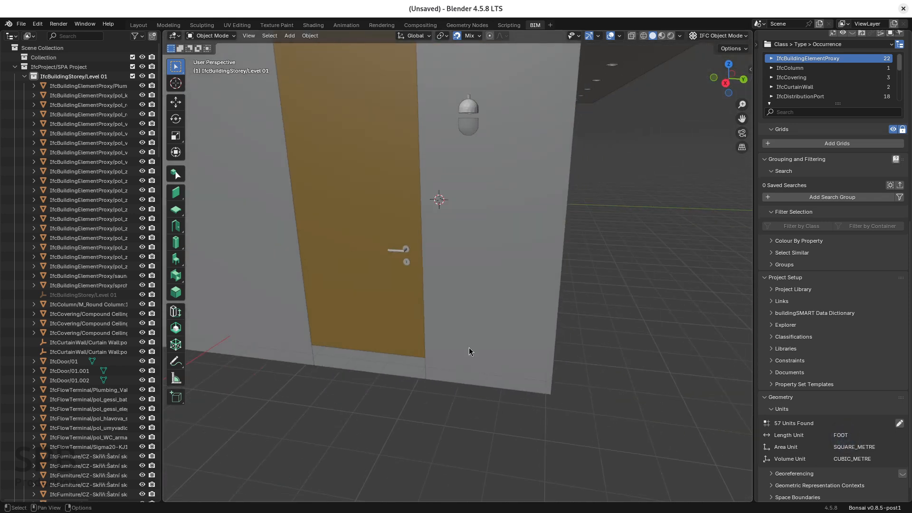
{"action": "left_click", "coordinate": [176, 378]}
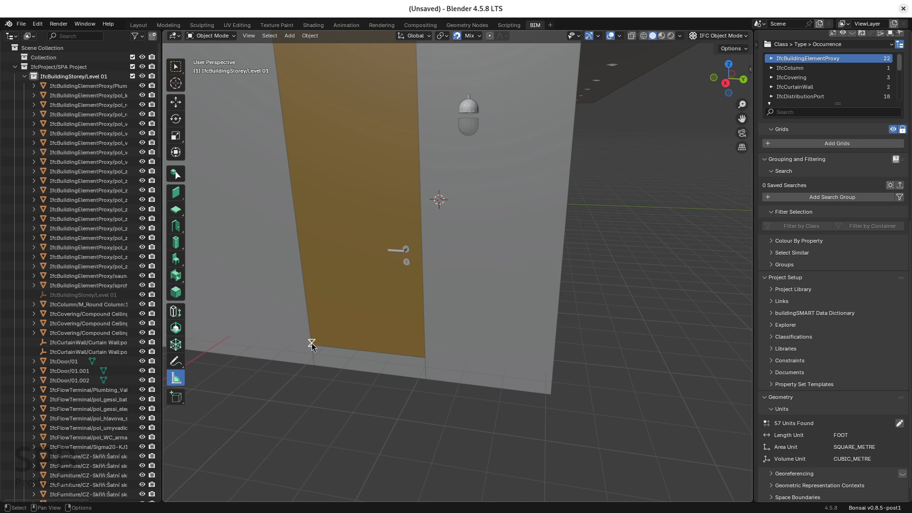
{"action": "left_click_drag", "start_coordinate": [312, 345], "coordinate": [423, 359]}
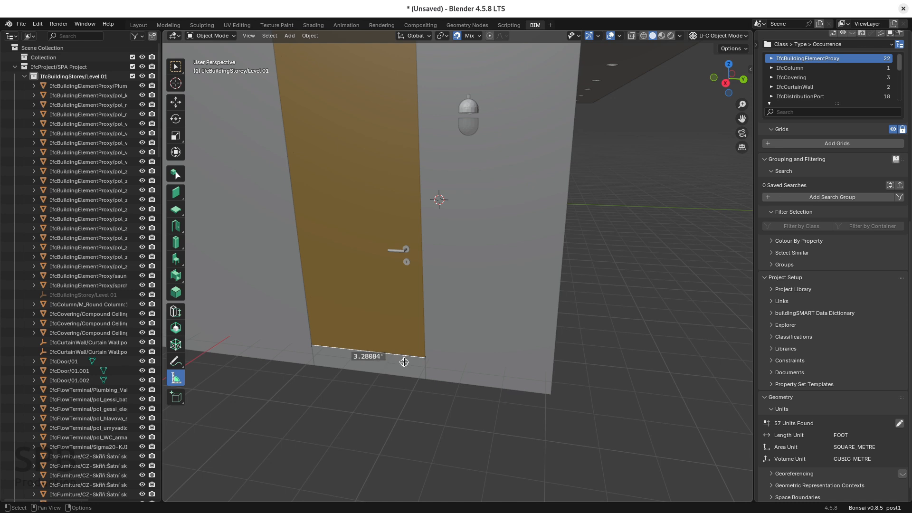
Measure the height of the exterior wall at the building corner beside the door, from the roof underside to the base.
{"action": "scroll", "coordinate": [404, 362], "scroll_direction": "down", "scroll_amount": 5}
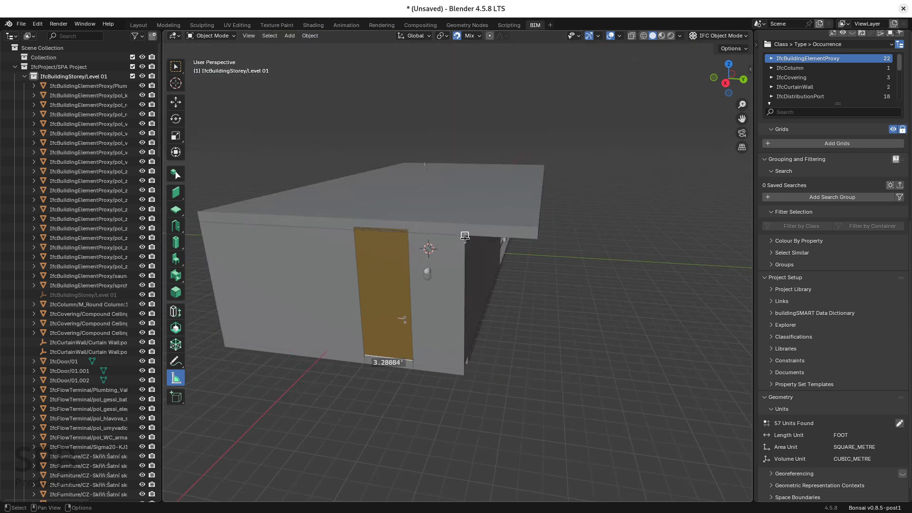
{"action": "left_click_drag", "start_coordinate": [465, 236], "coordinate": [464, 376]}
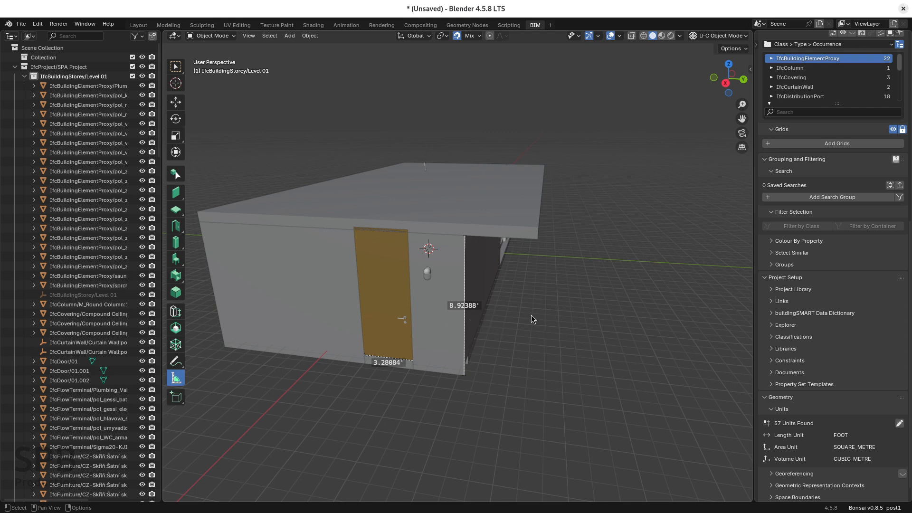
{"action": "middle_click_drag", "start_coordinate": [532, 315], "coordinate": [521, 284]}
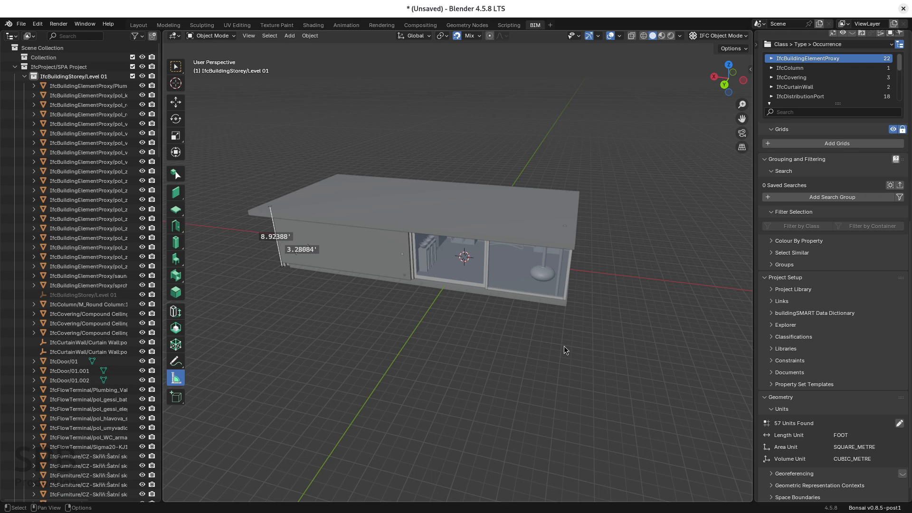
Switch to the Chromium web browser.
{"action": "key", "text": "alt+Tab"}
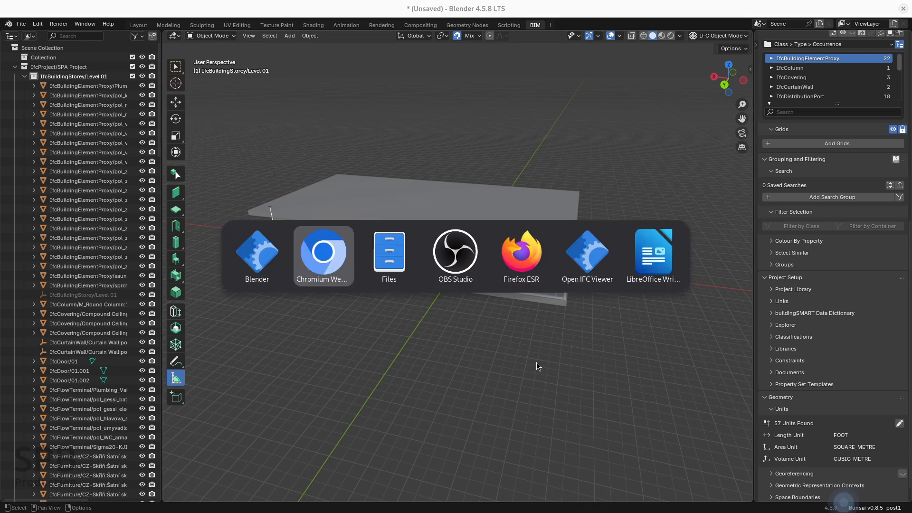